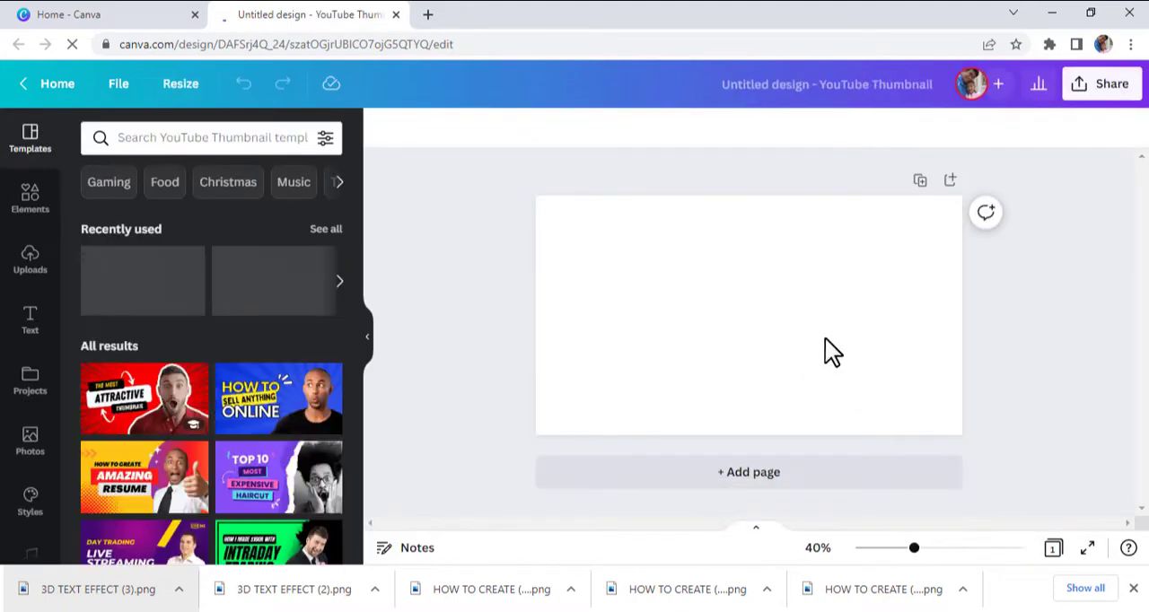
Change the blank page's background to the deep violet default color.
left_click(533, 221)
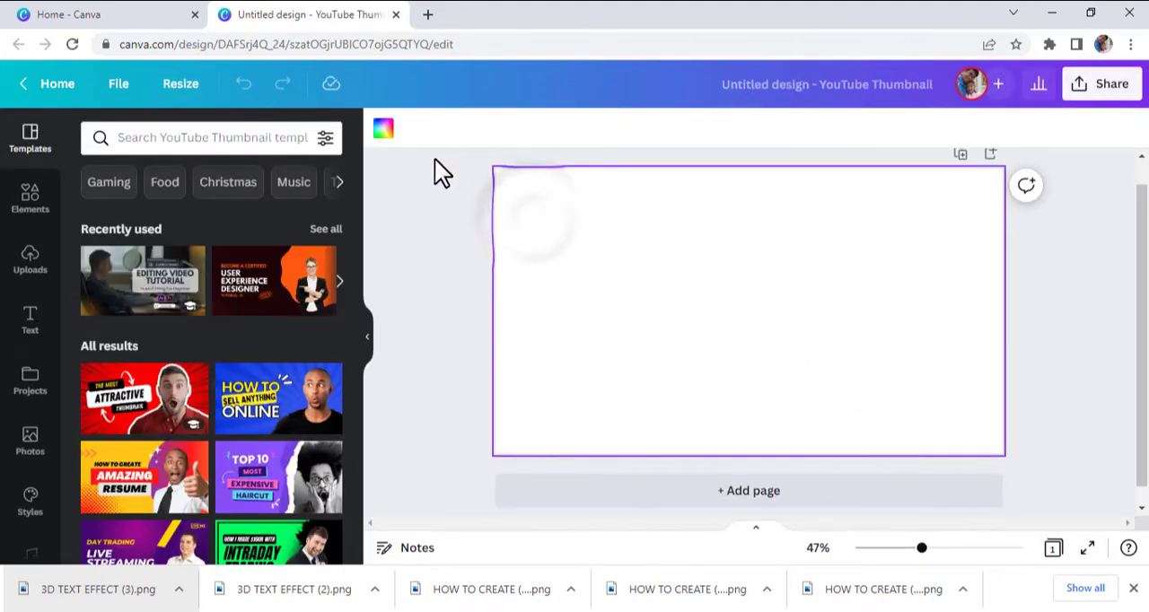
left_click(385, 132)
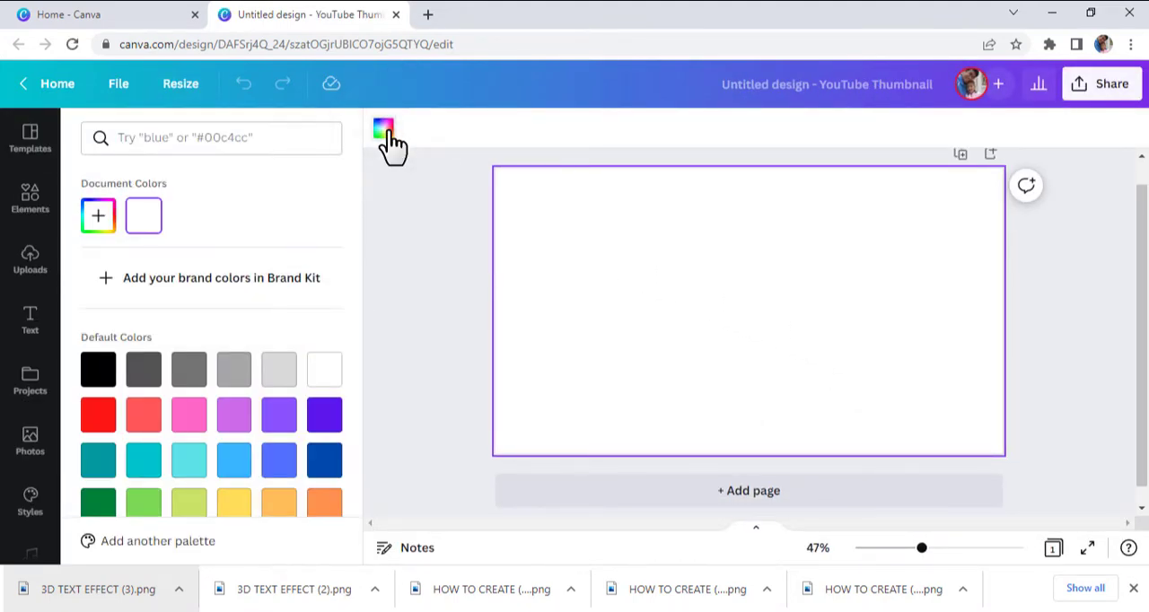
left_click(324, 416)
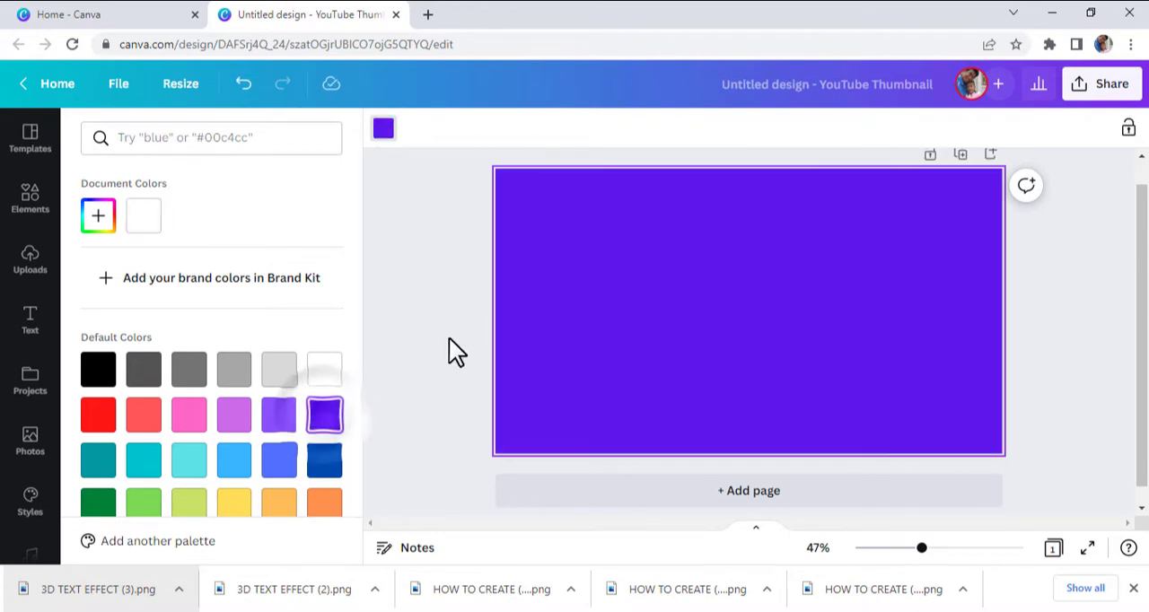
left_click(508, 308)
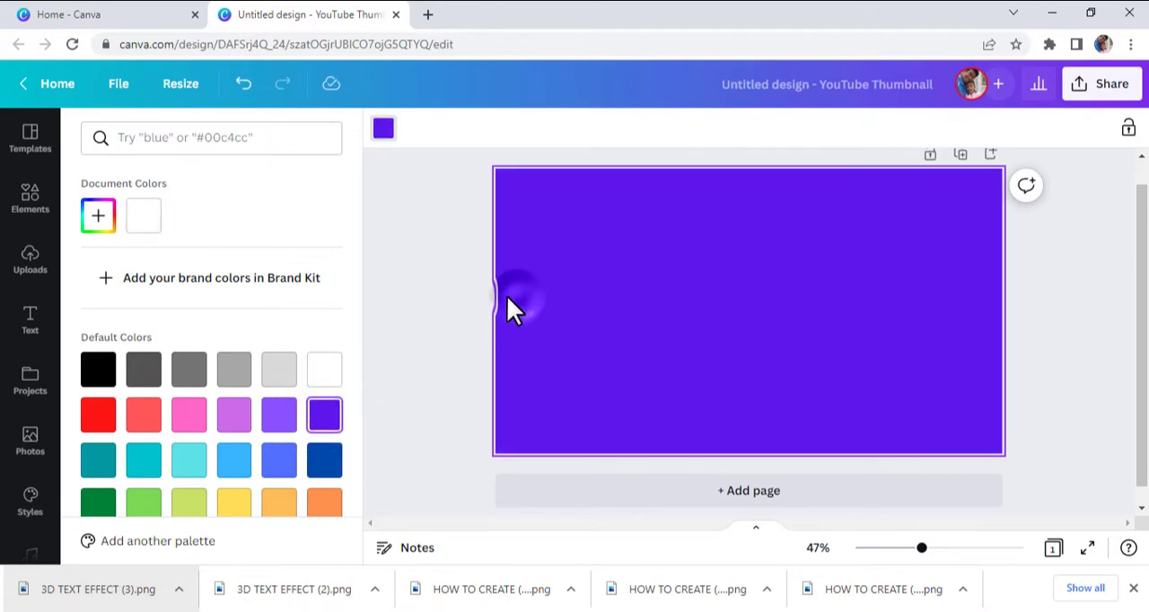
Add two headings to the page, one reading HOW TO CREATE and, below it, one reading 3D TEXT EFFECT.
left_click(31, 323)
left_click_drag(161, 272, 633, 260)
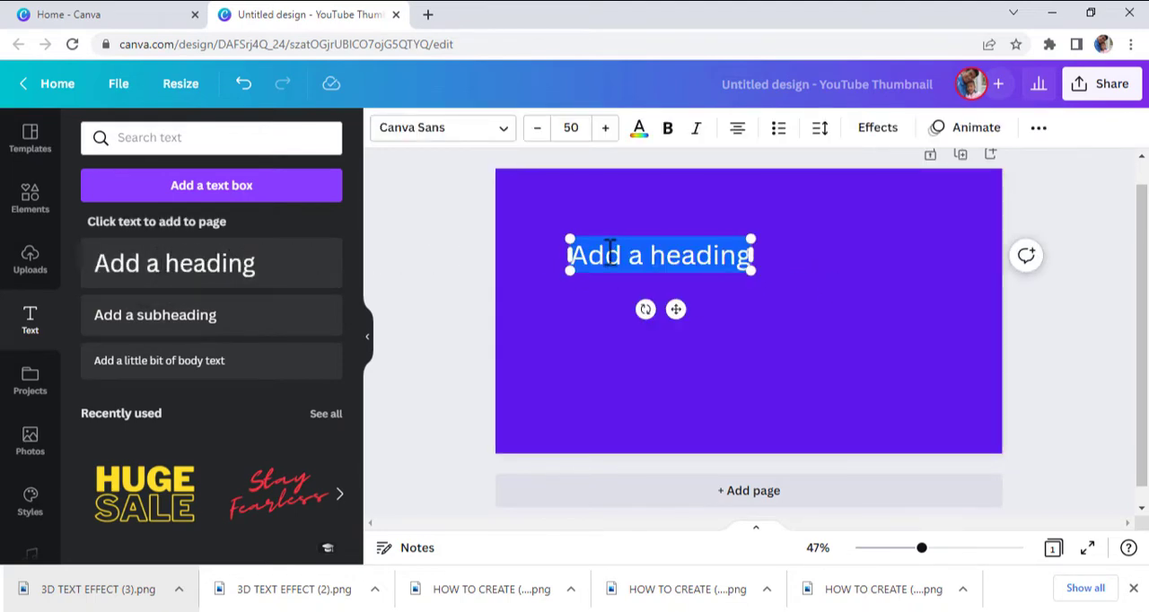
type("HOW TO CREATE")
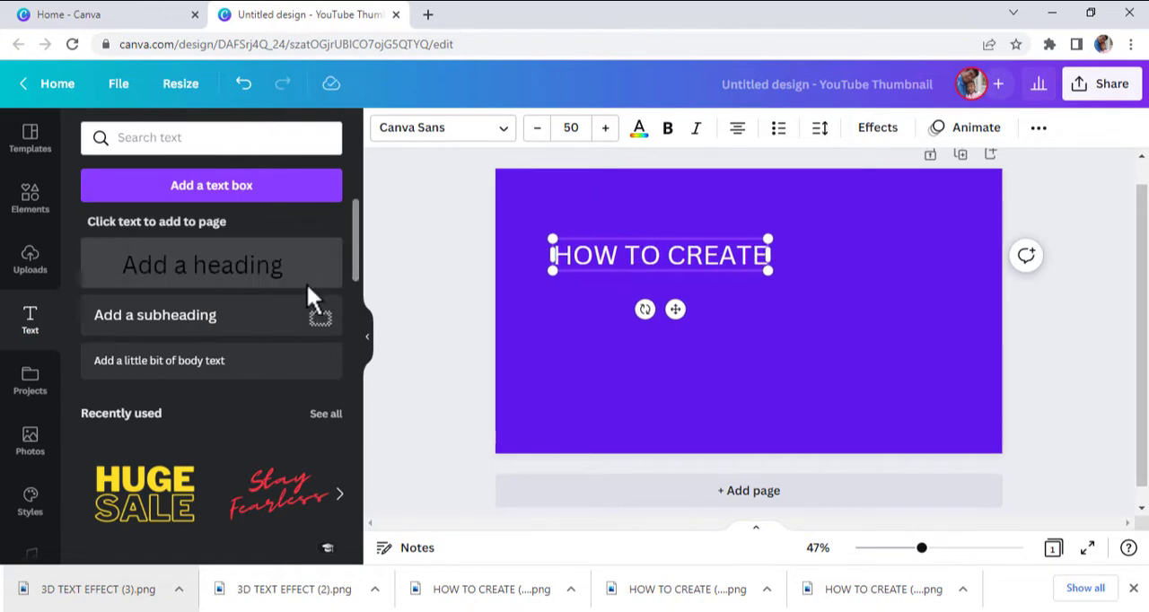
left_click_drag(309, 296, 690, 308)
type("3D TEXT EFFECT")
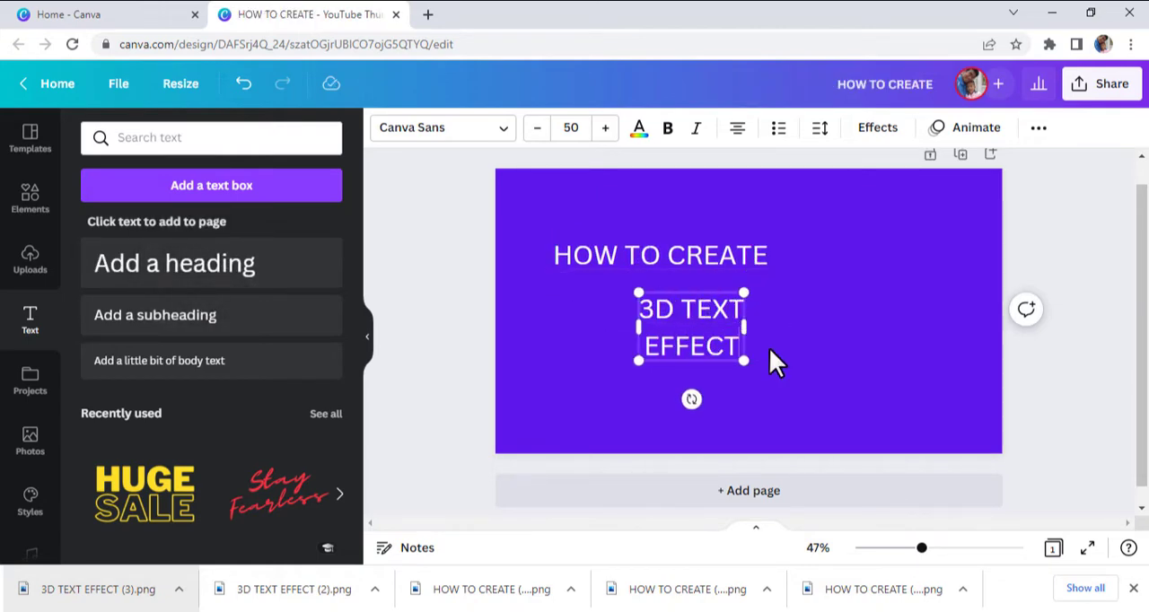
Format the 3D TEXT EFFECT heading in Archivo Black at about size 118 with line spacing of 0.91.
left_click_drag(744, 364, 651, 332)
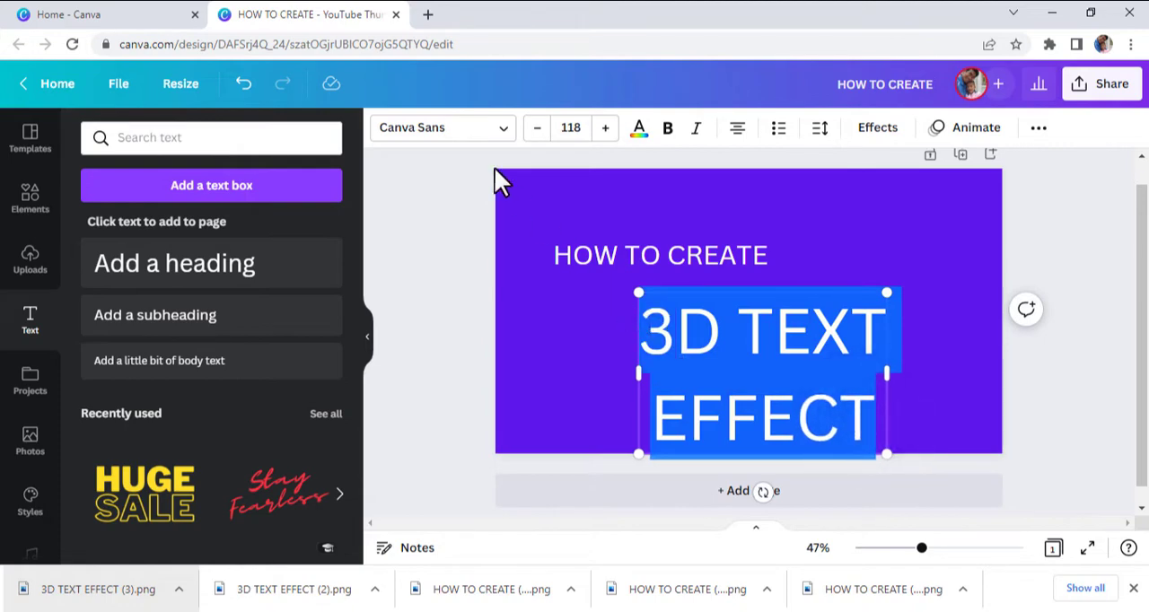
left_click(452, 133)
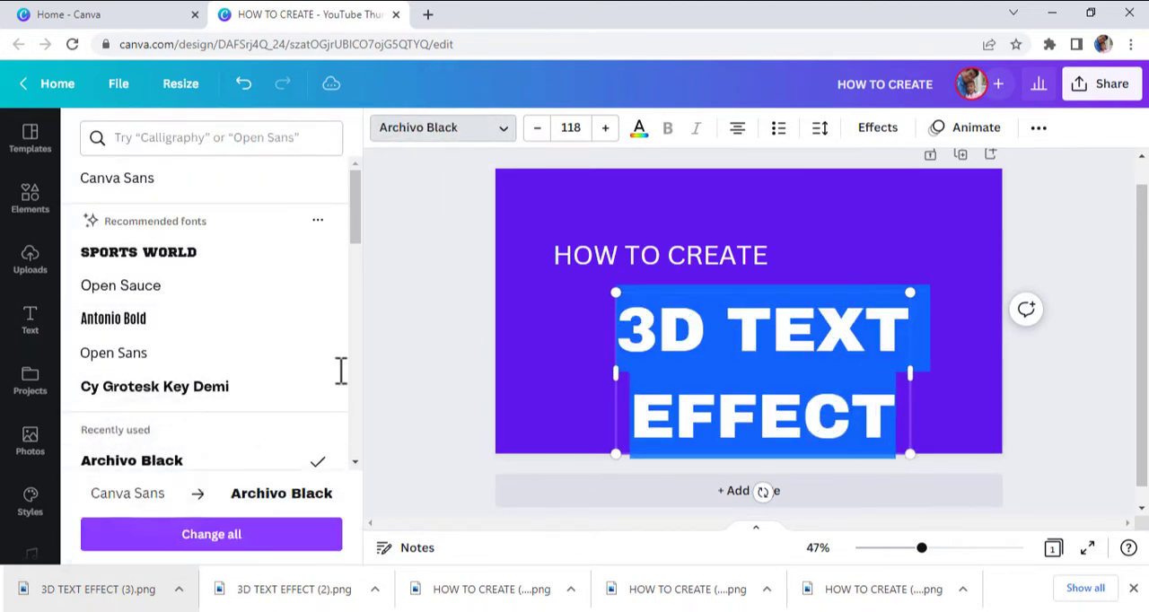
left_click(821, 130)
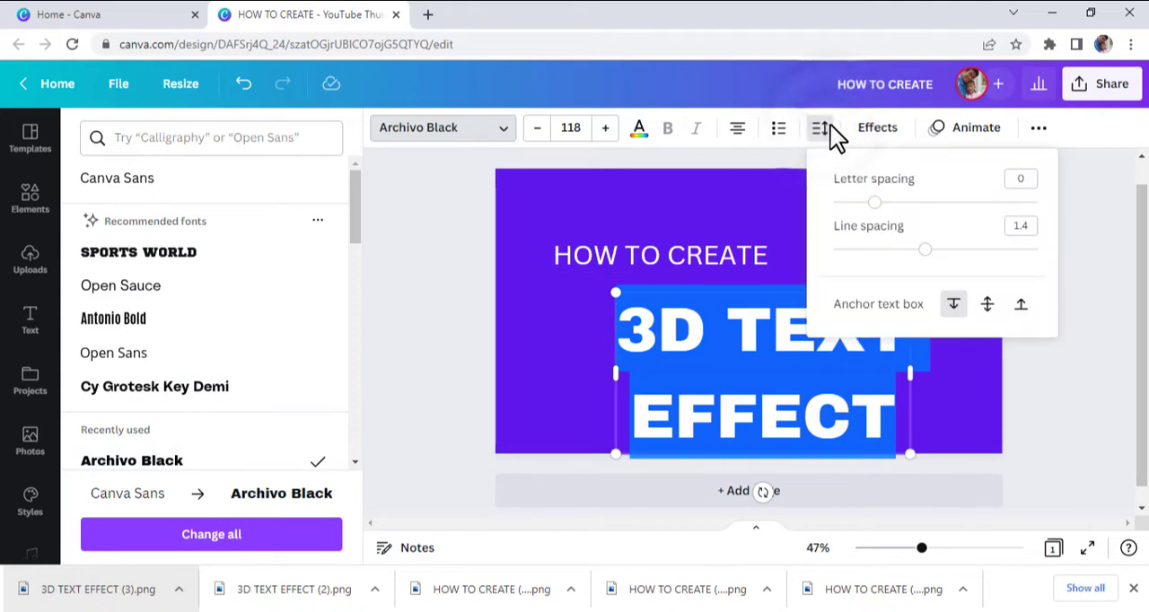
left_click_drag(923, 253, 879, 253)
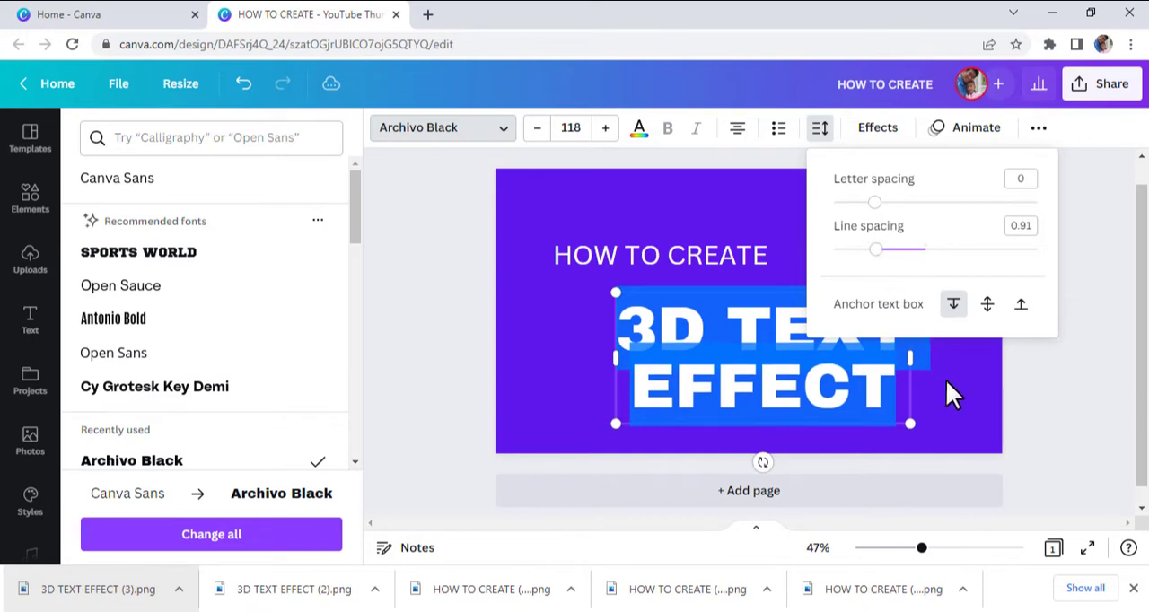
left_click(952, 391)
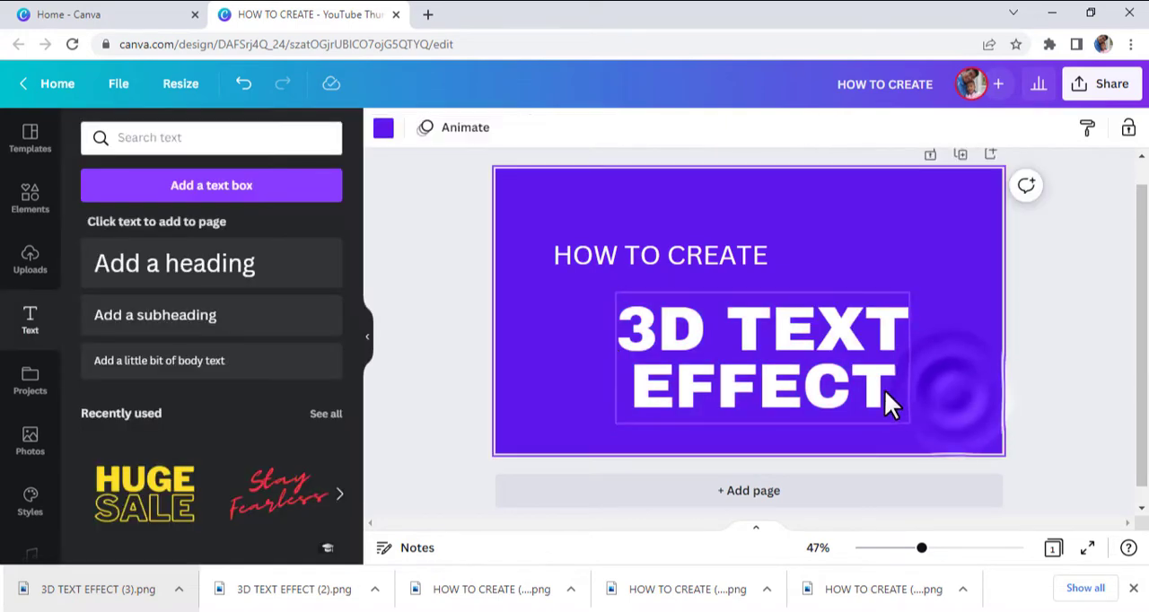
Enlarge the 3D TEXT EFFECT heading to about size 139 and place it centrally beneath HOW TO CREATE.
left_click_drag(884, 389, 825, 359)
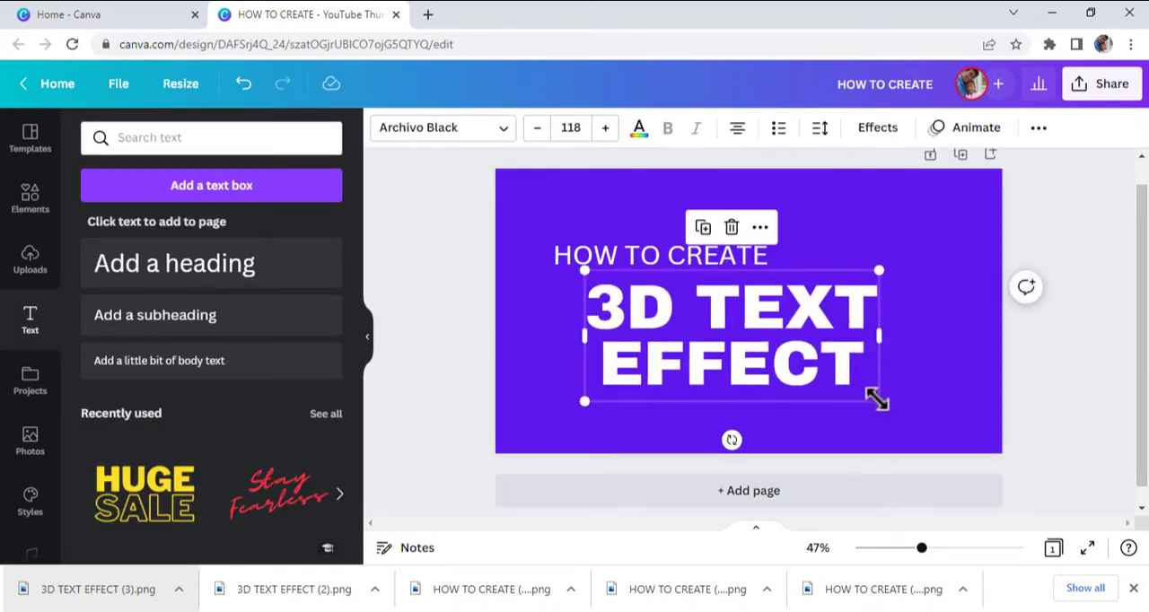
left_click_drag(877, 400, 930, 424)
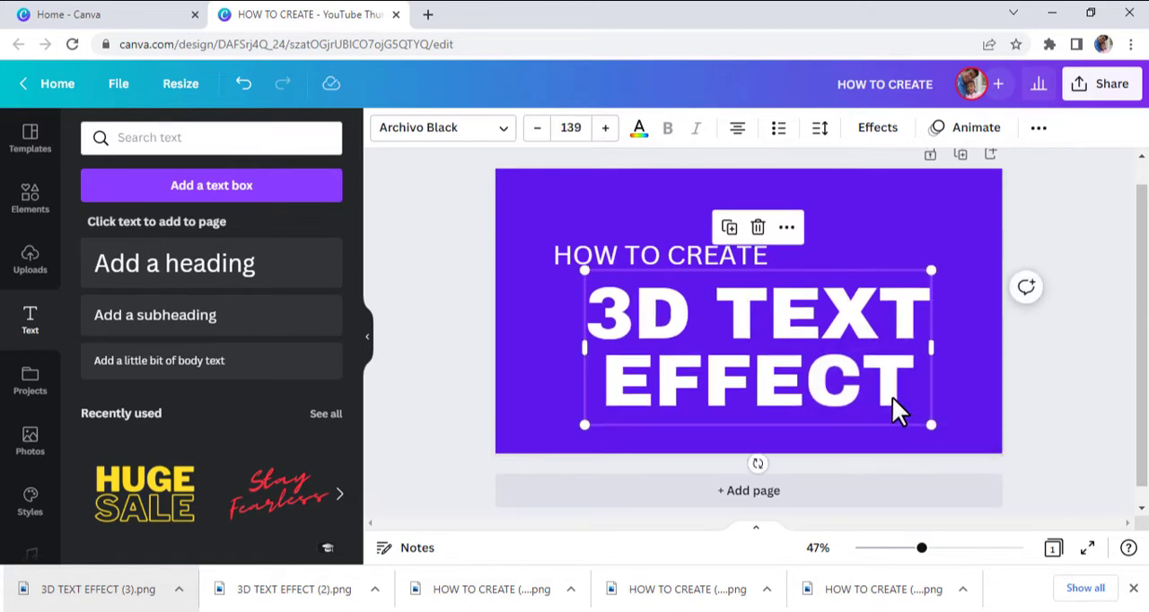
left_click_drag(883, 389, 881, 384)
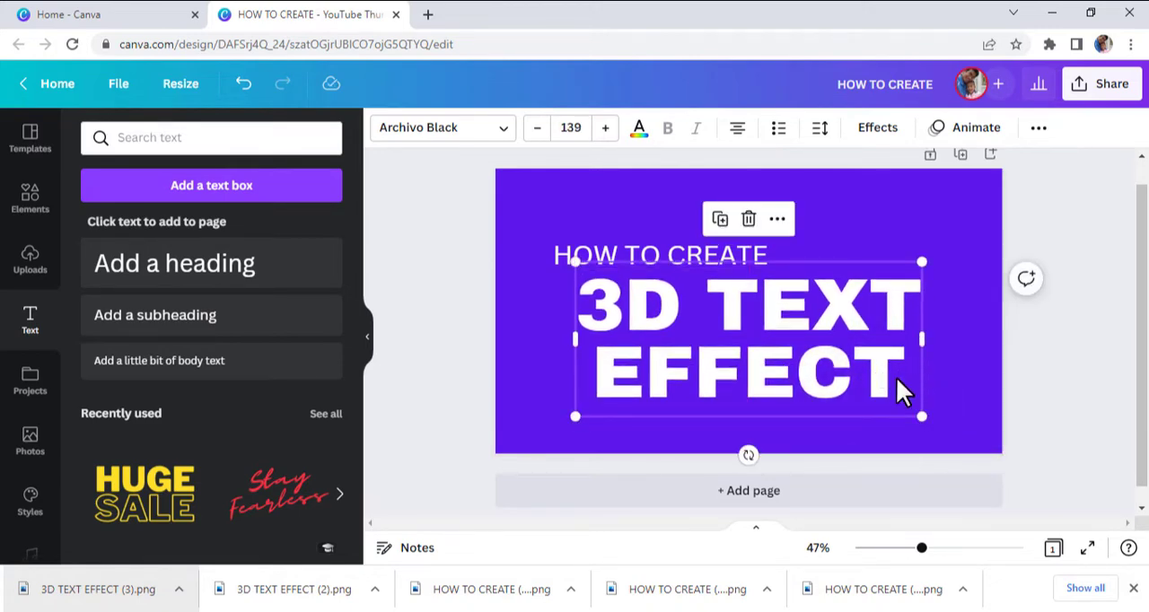
Tilt both headings slightly counterclockwise at matching angles.
left_click_drag(752, 451, 757, 453)
left_click(701, 248)
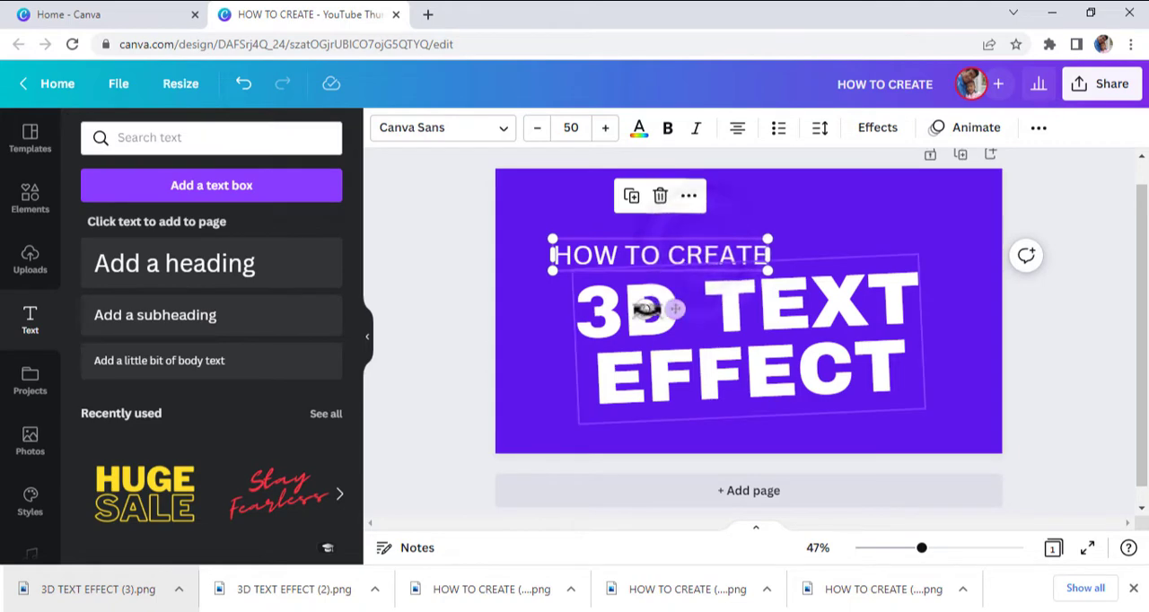
left_click_drag(647, 309, 647, 312)
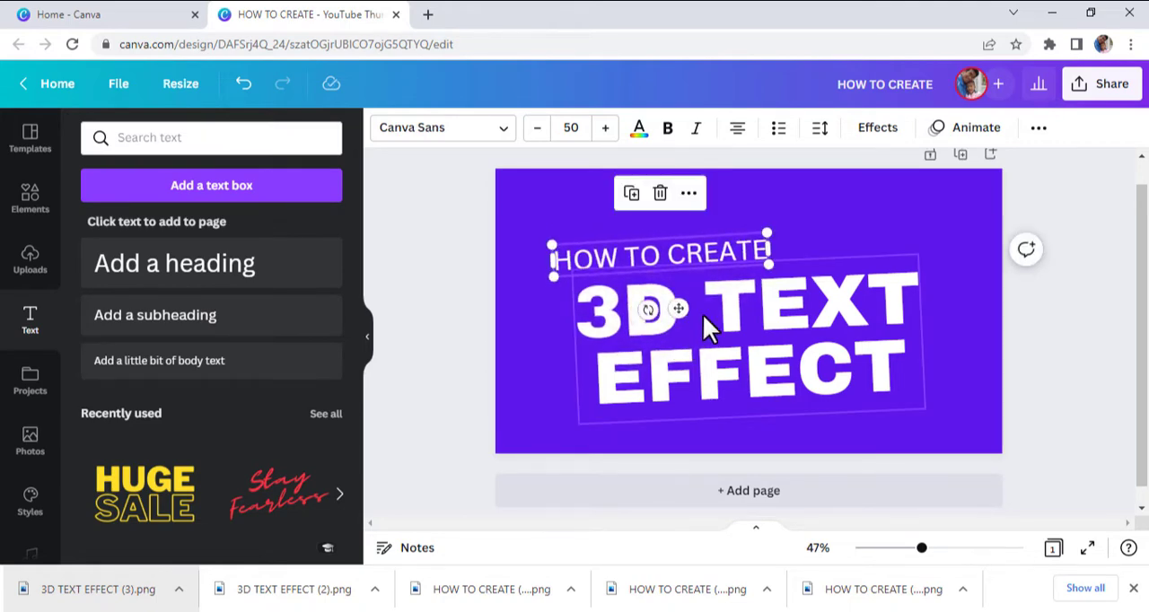
left_click(957, 325)
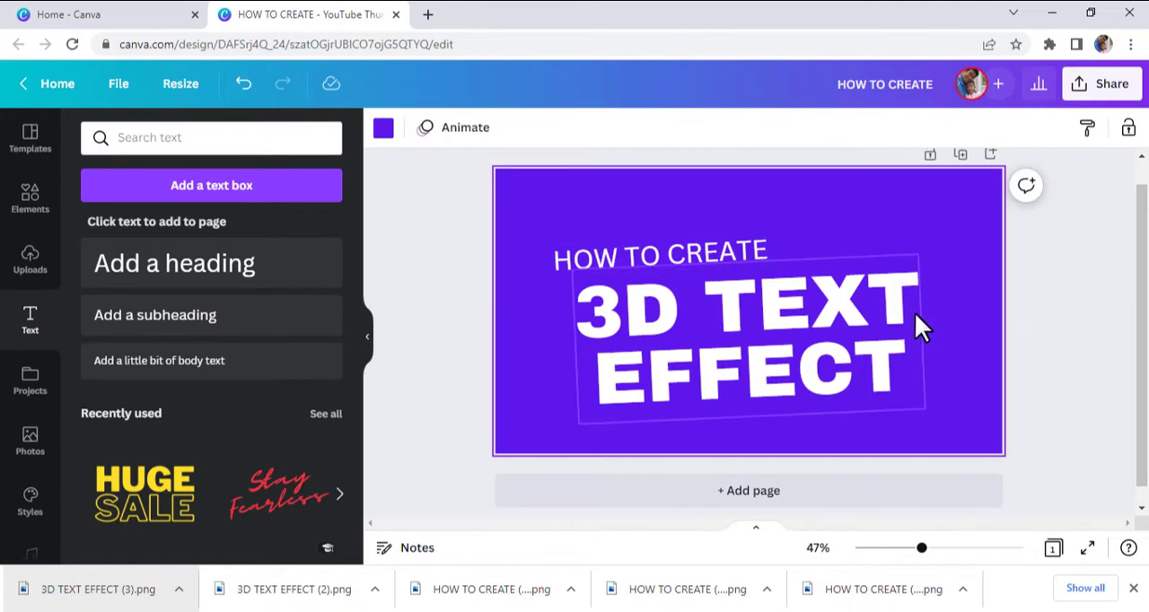
Color the 3D TEXT EFFECT heading pure yellow and widen its text box so the words fit on two lines.
left_click(826, 305)
left_click(639, 128)
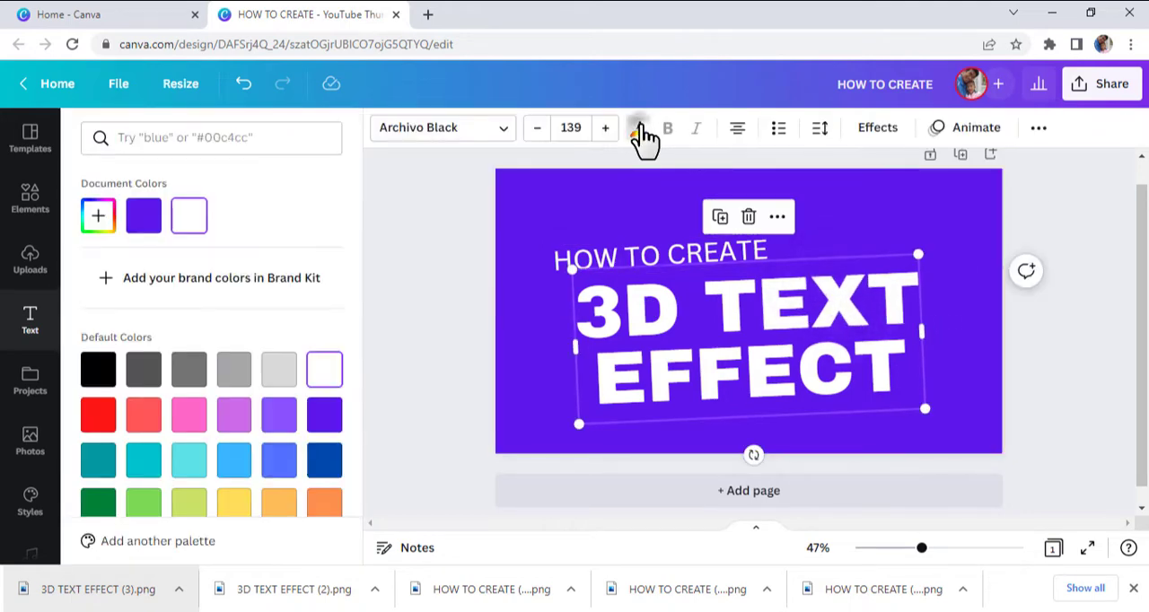
left_click(270, 138)
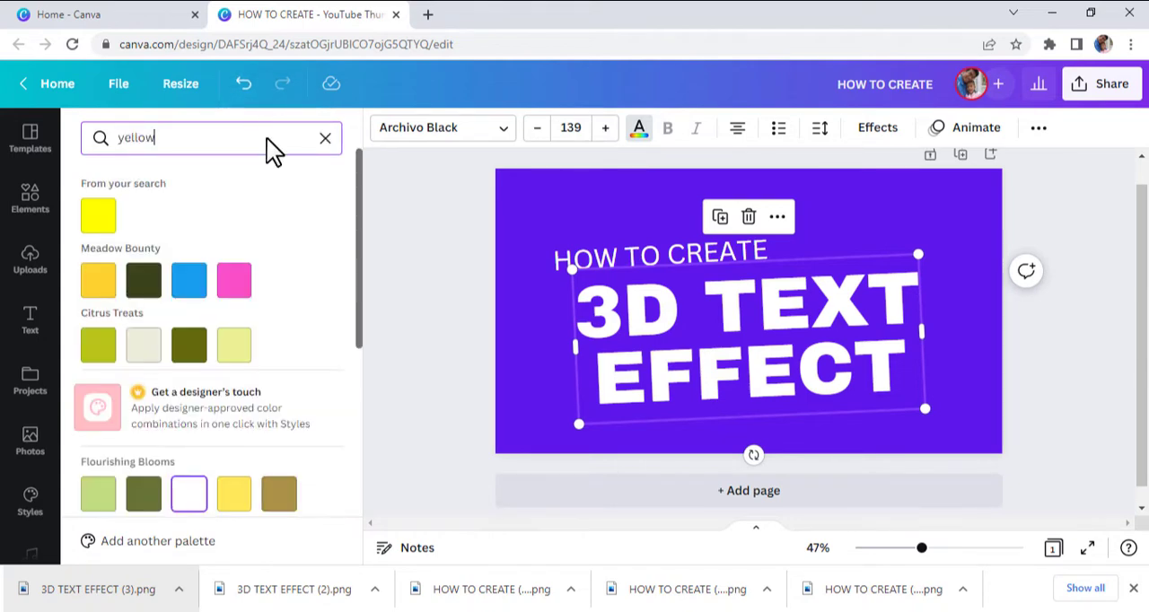
left_click(98, 218)
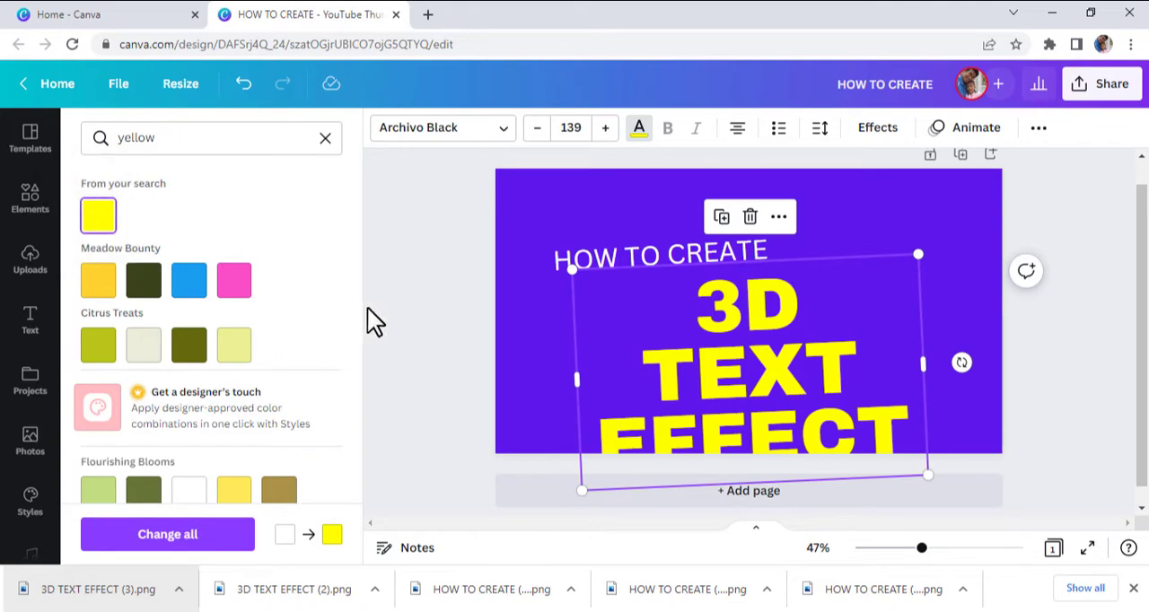
left_click_drag(574, 377, 557, 380)
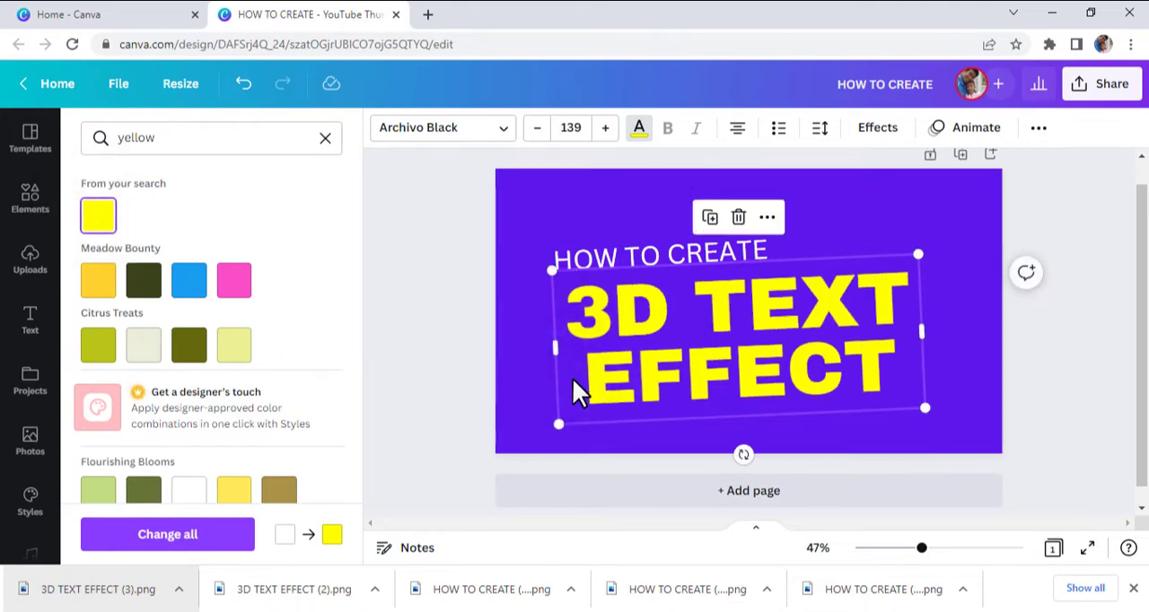
left_click_drag(920, 328, 936, 332)
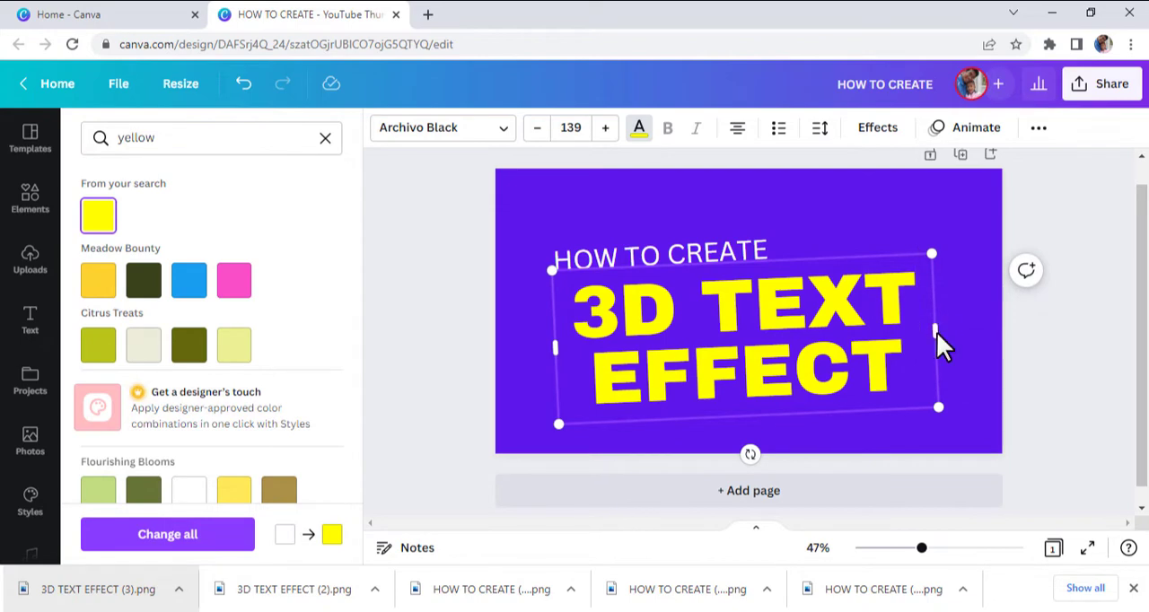
Apply the Shadow effect to the 3D TEXT EFFECT heading and make the shadow coral red.
left_click(871, 130)
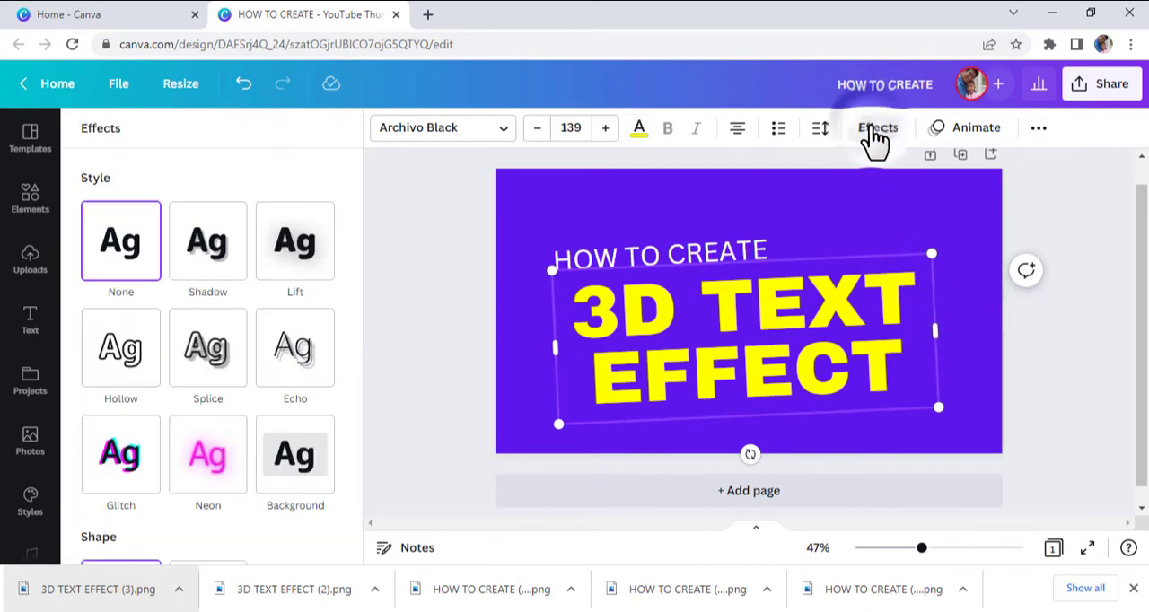
left_click(216, 265)
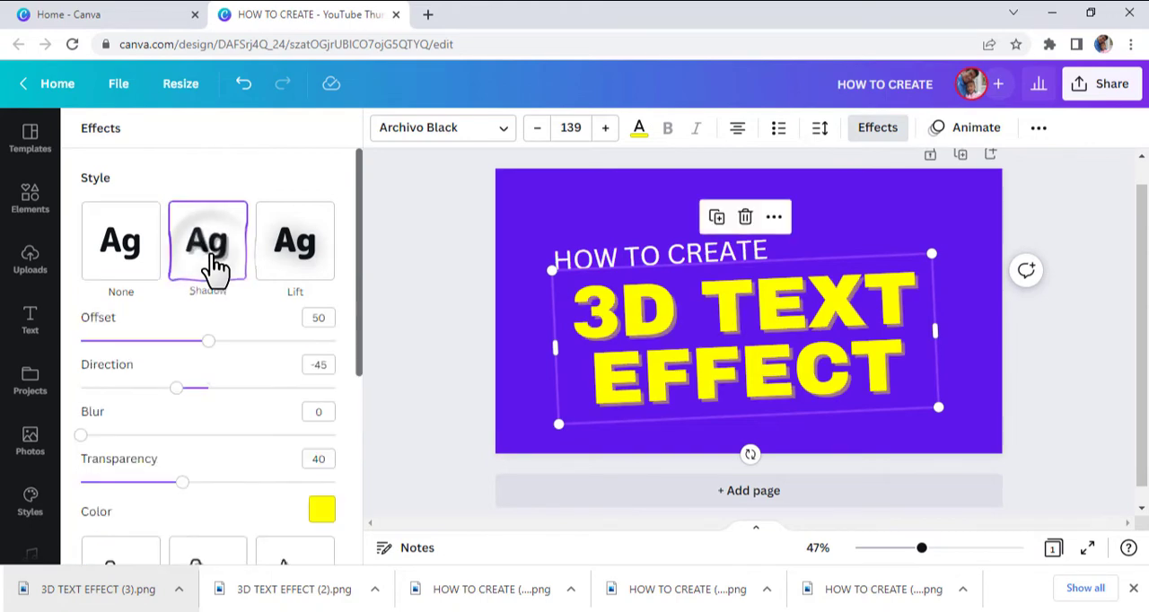
left_click(321, 510)
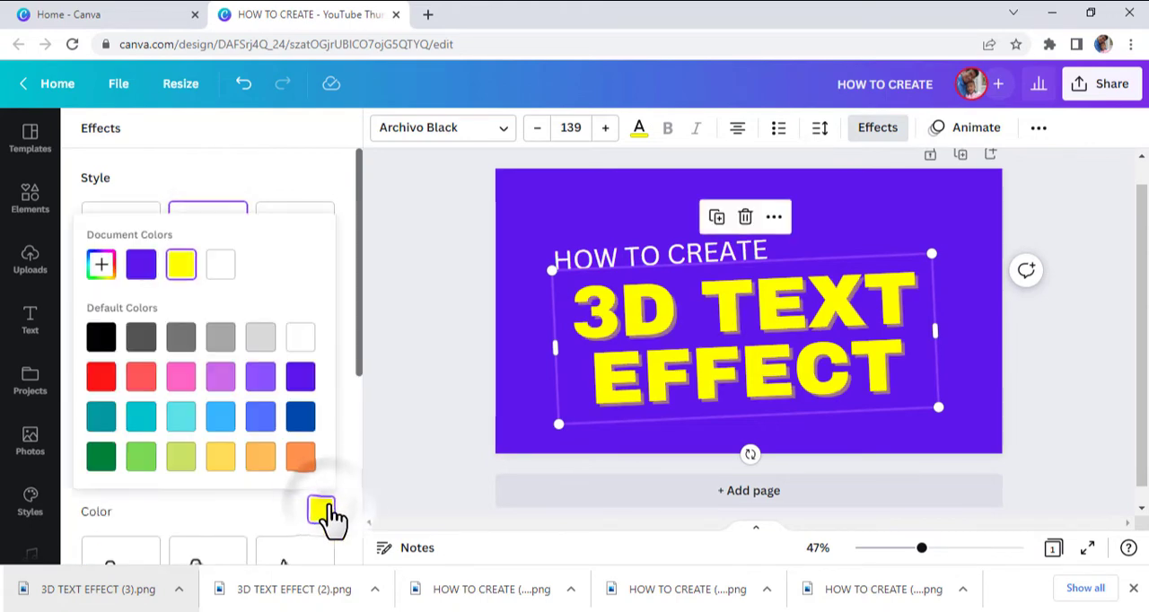
left_click(146, 382)
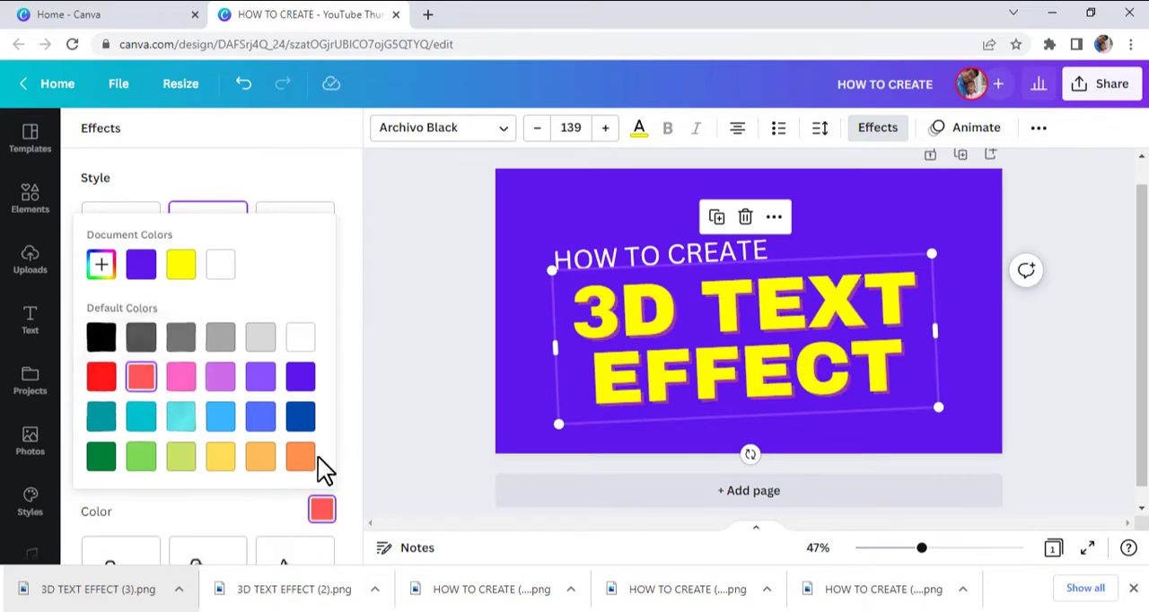
left_click(302, 171)
Set the shadow's direction to about -43 and its offset to about 43.
mouse_move(177, 387)
left_mouse_down()
mouse_move(197, 387)
mouse_move(167, 389)
mouse_move(177, 387)
left_mouse_up()
left_click_drag(208, 341, 199, 366)
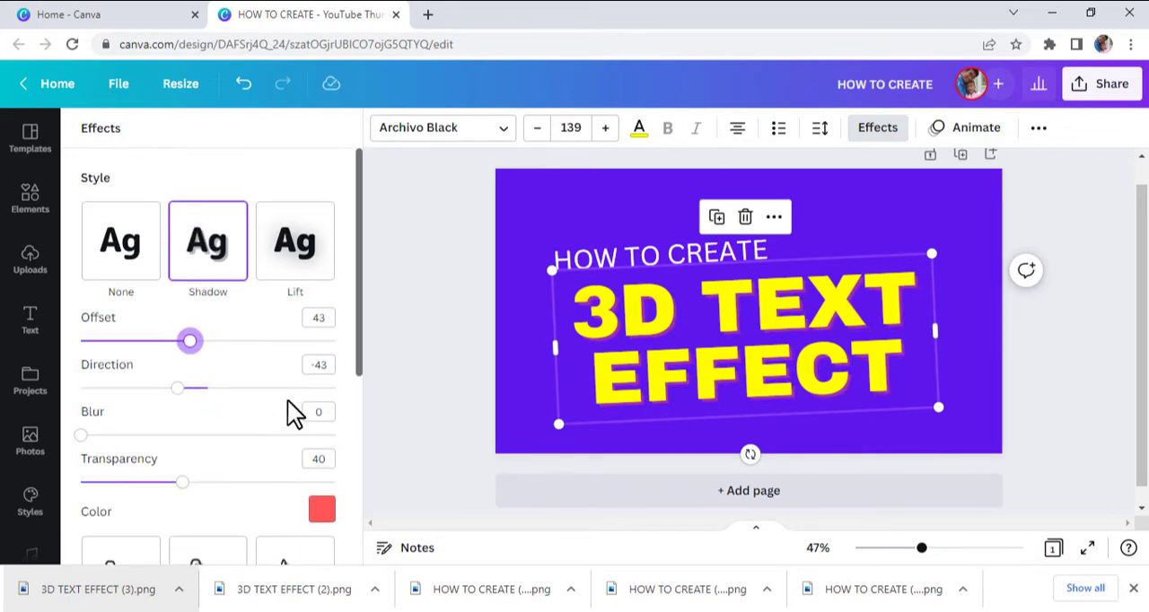
left_click(523, 400)
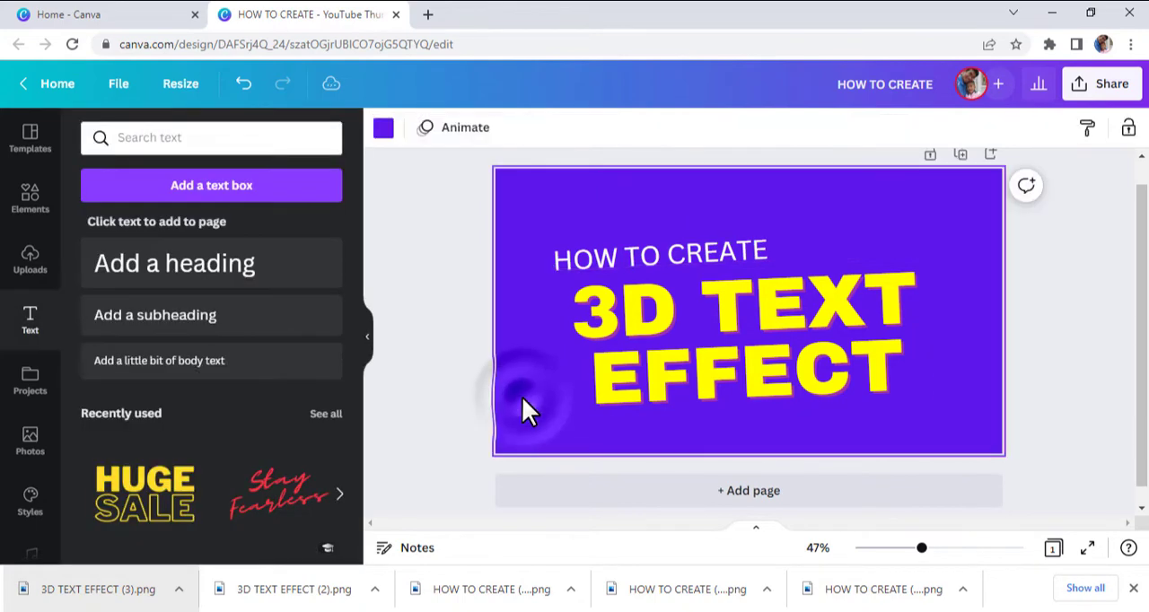
Duplicate the finished page as page 2.
scroll(963, 207, "up", 1)
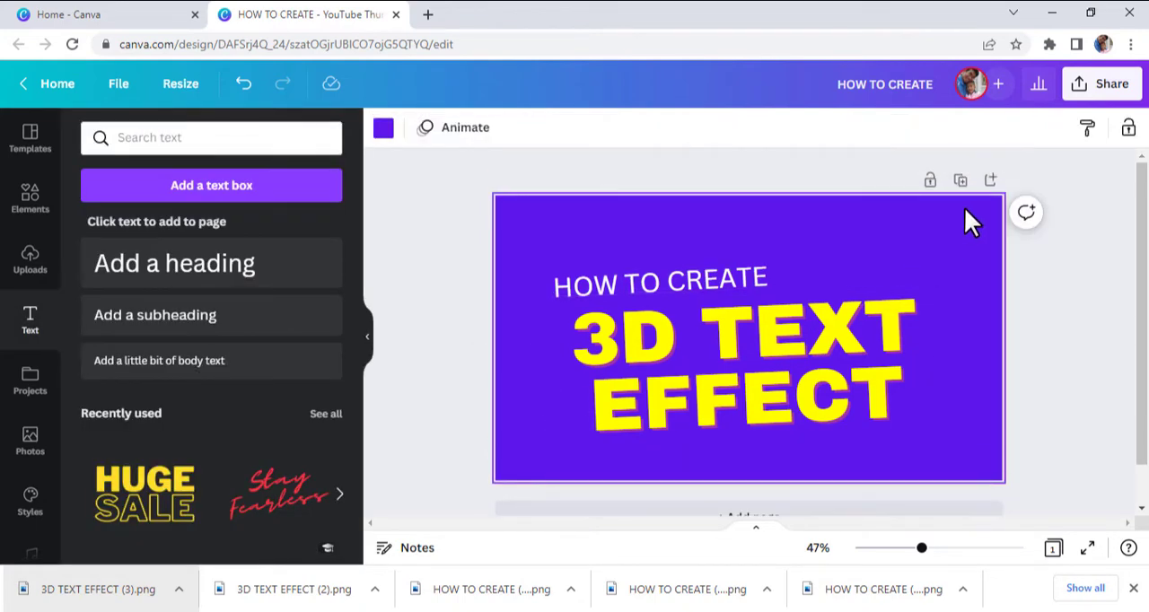
left_click(960, 182)
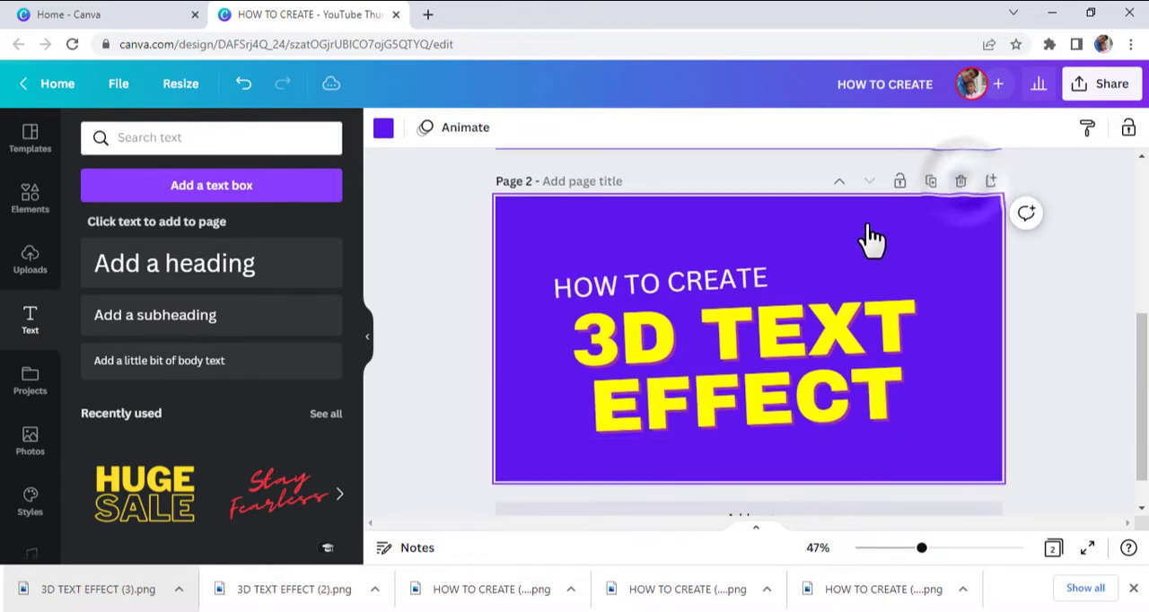
Delete the HOW TO CREATE heading from page 2 and move 3D TEXT EFFECT up toward the page's center.
left_click(733, 280)
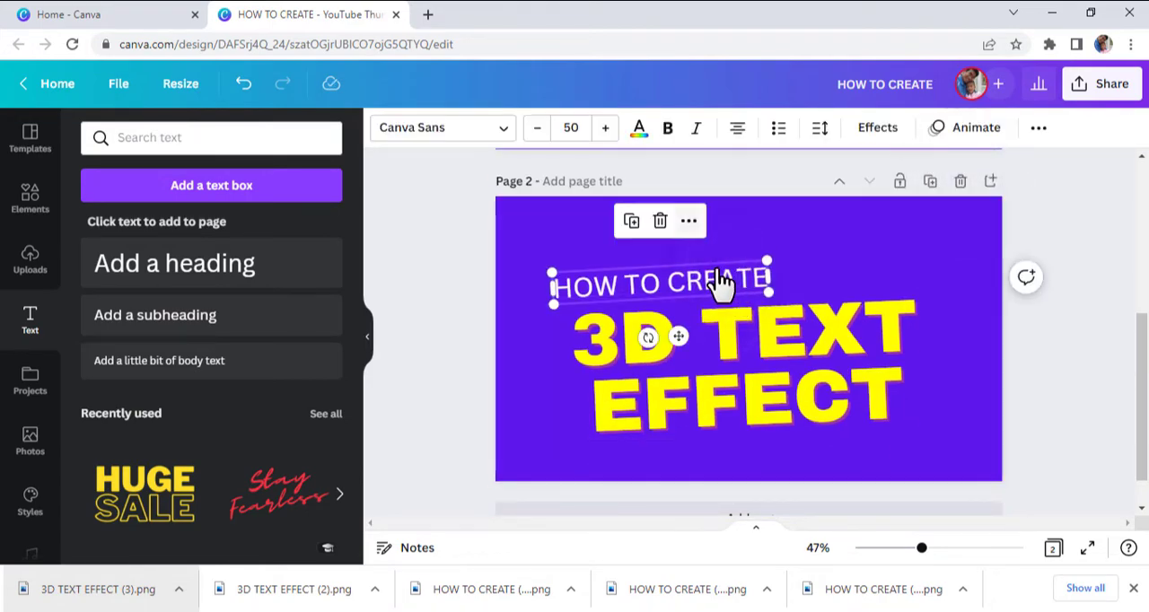
left_click(659, 220)
left_click_drag(731, 331, 726, 310)
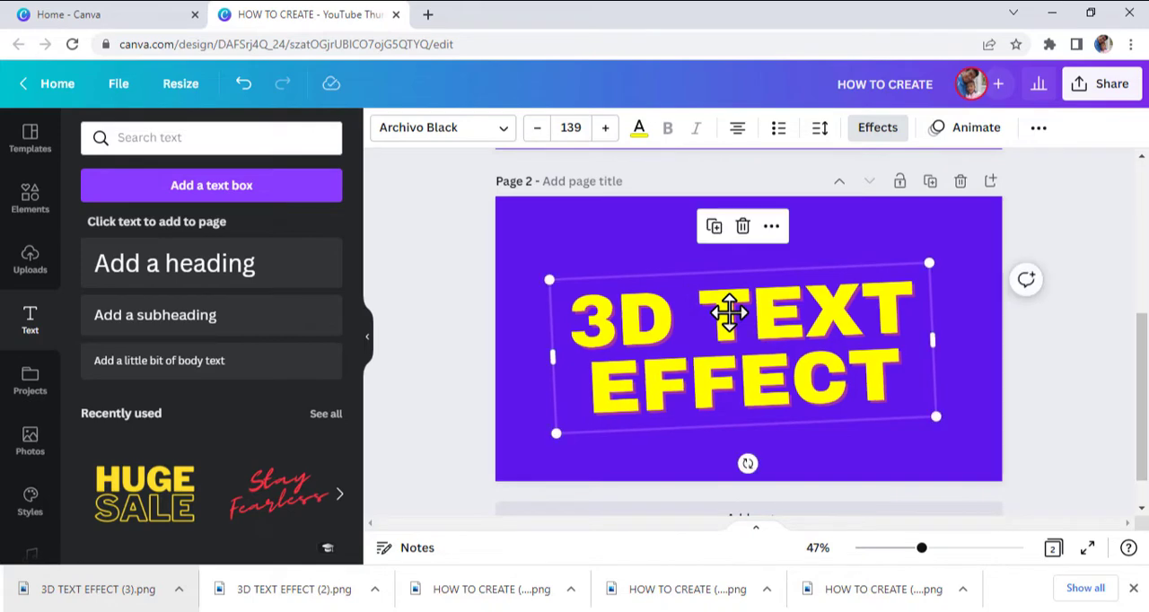
Download only page 2 as a PNG with a transparent background.
left_click(1084, 94)
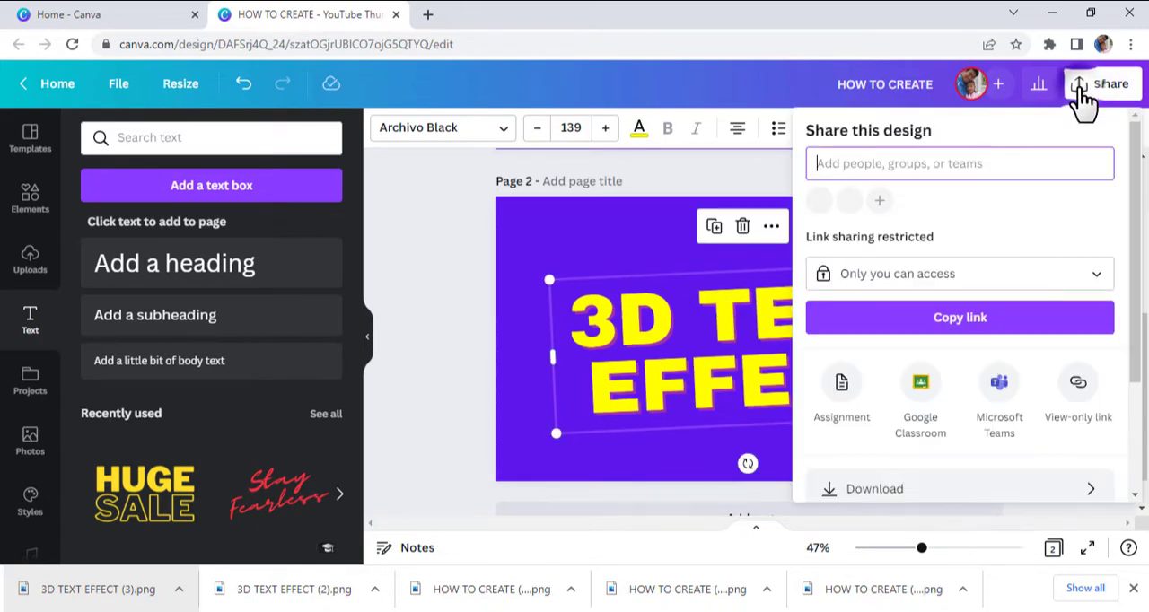
scroll(943, 412, "down", 2)
left_click(944, 408)
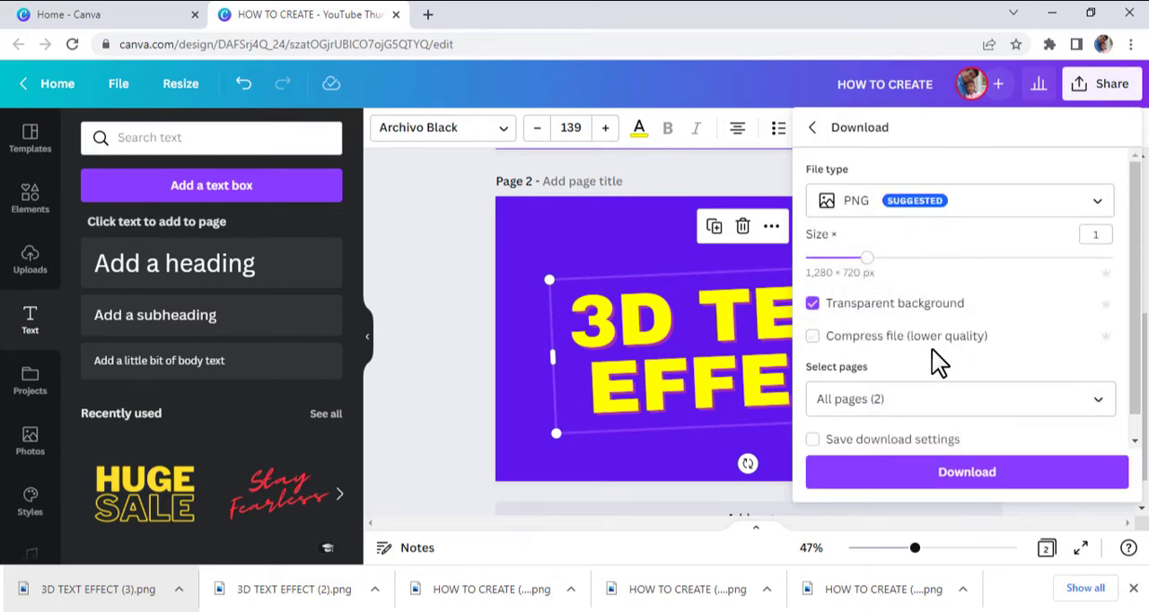
left_click(991, 396)
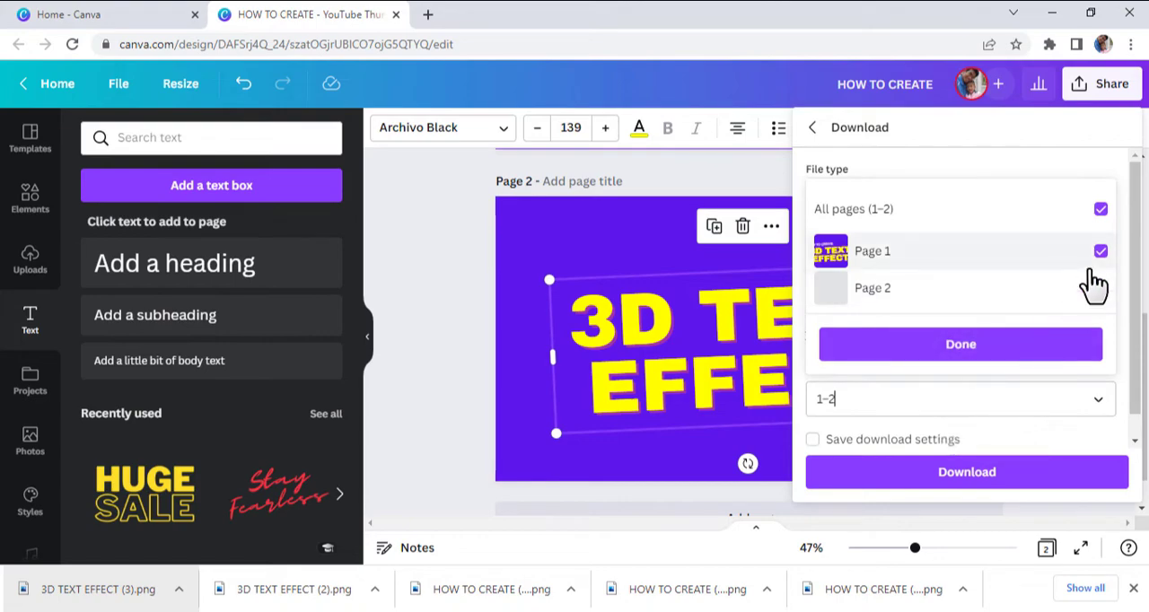
left_click(1100, 252)
left_click(1003, 350)
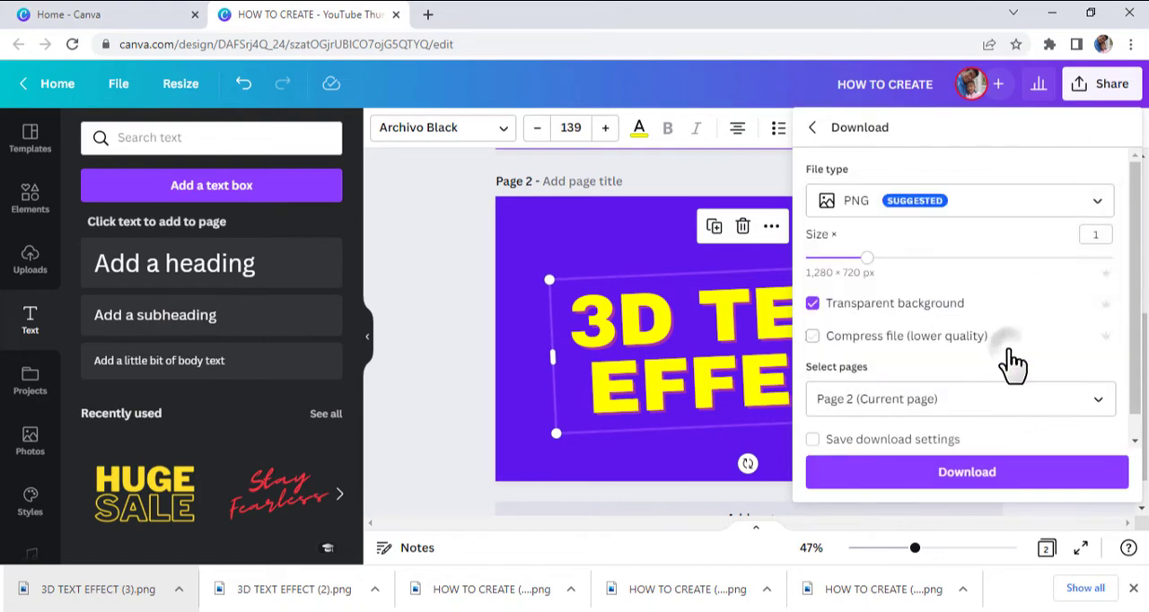
left_click(992, 485)
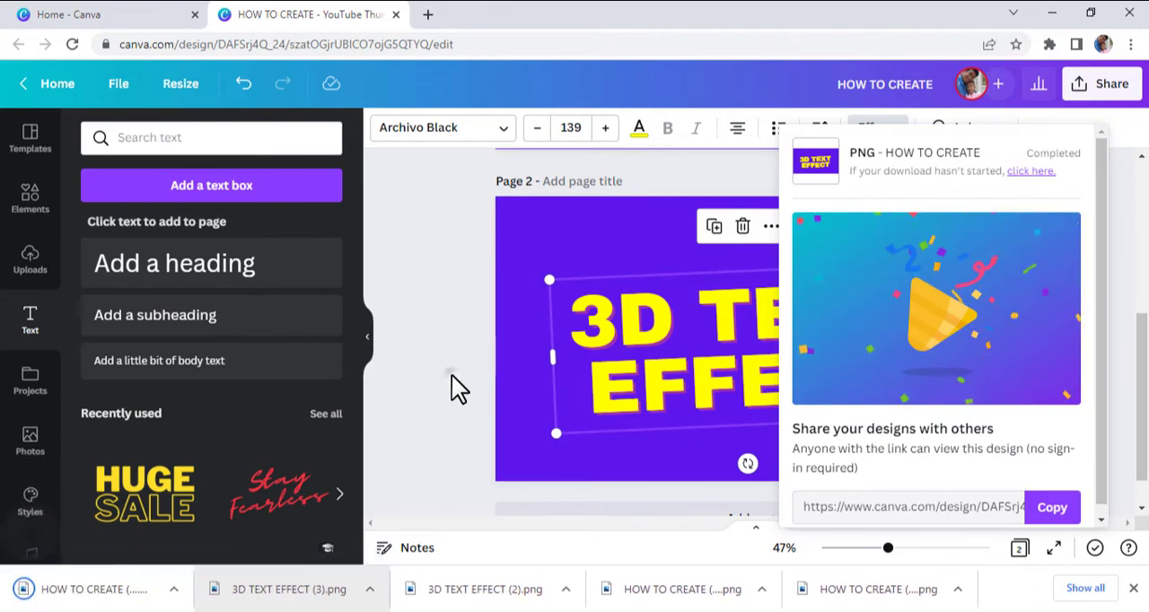
left_click(451, 375)
Replace the 3D TEXT EFFECT text on page 1 with the newly downloaded HOW TO CREATE PNG.
scroll(452, 375, "up", 3)
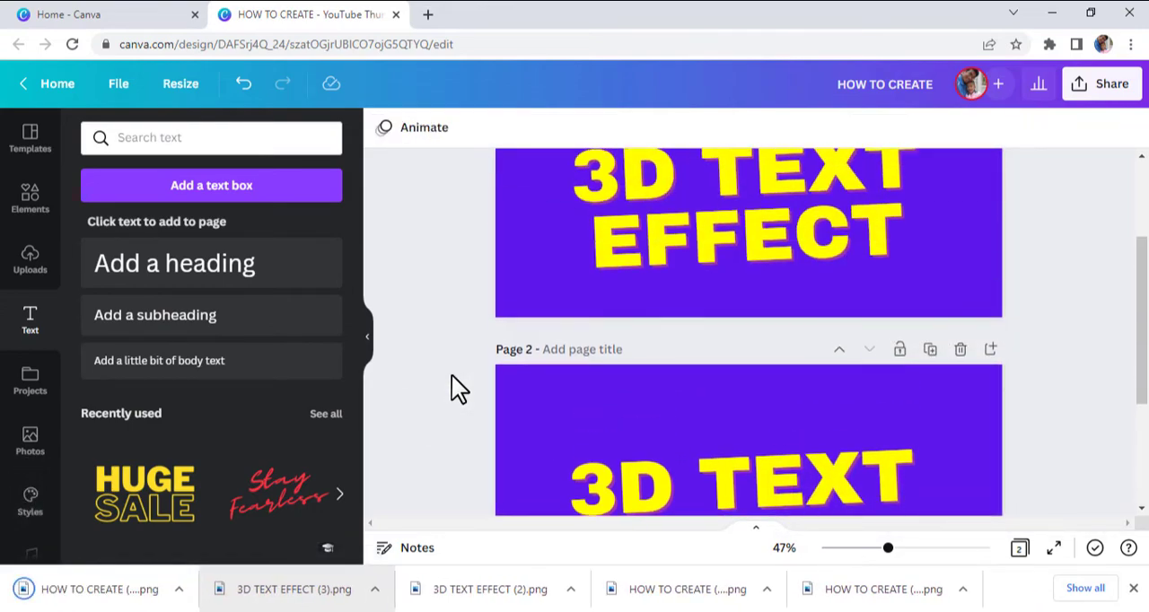
scroll(452, 375, "up", 3)
left_click(811, 339)
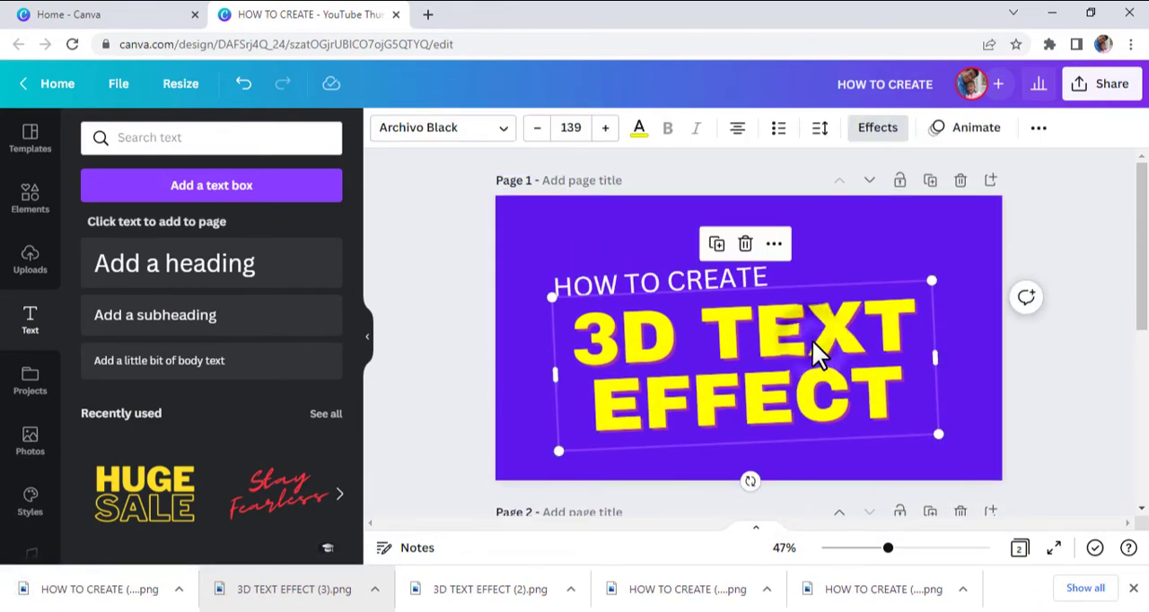
key("Delete")
left_click_drag(137, 568, 727, 368)
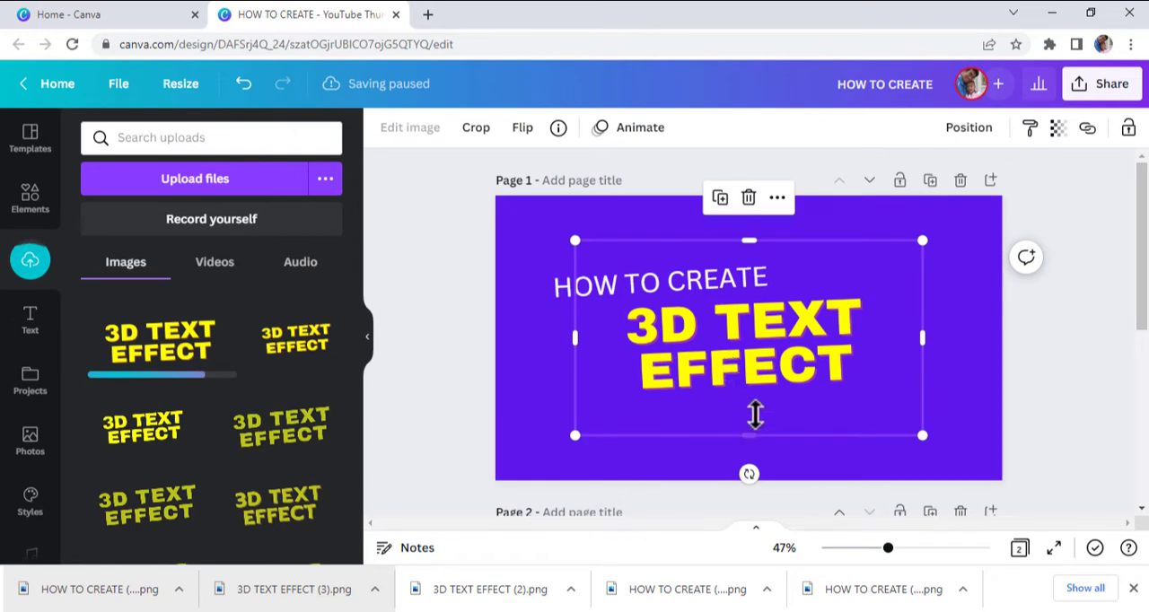
Crop the empty margins on all four sides of the 3D TEXT EFFECT image.
left_click_drag(769, 441, 771, 397)
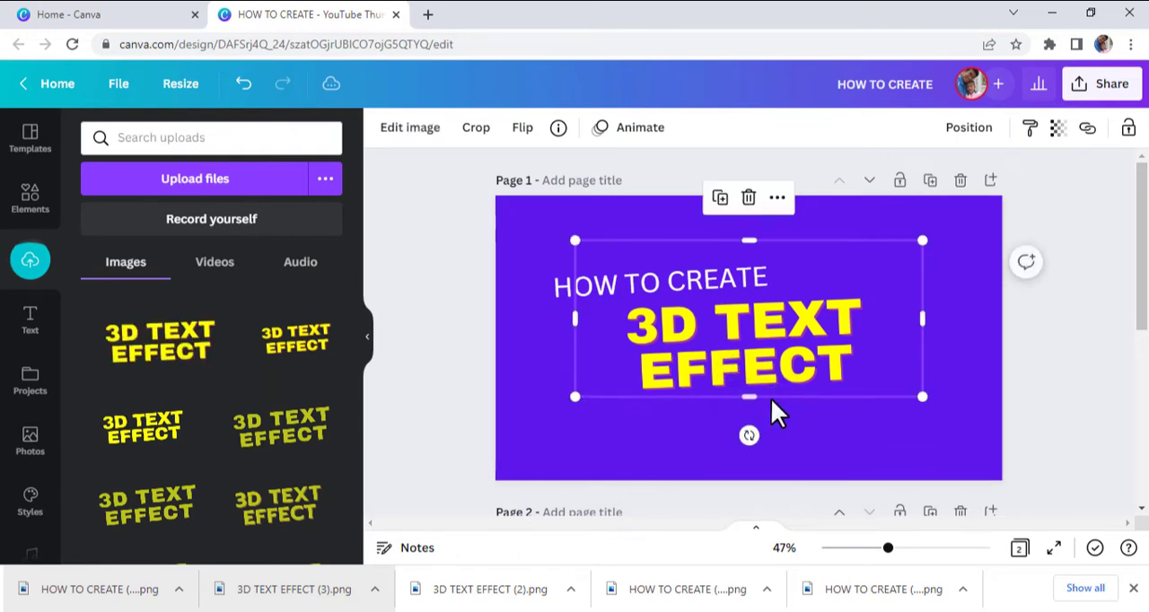
left_click_drag(755, 238, 762, 288)
left_click_drag(908, 340, 871, 339)
left_click_drag(579, 341, 618, 342)
left_click(907, 390)
Enlarge the 3D TEXT EFFECT image and place it directly beneath the HOW TO CREATE heading.
left_click(789, 363)
left_click_drag(791, 364, 749, 368)
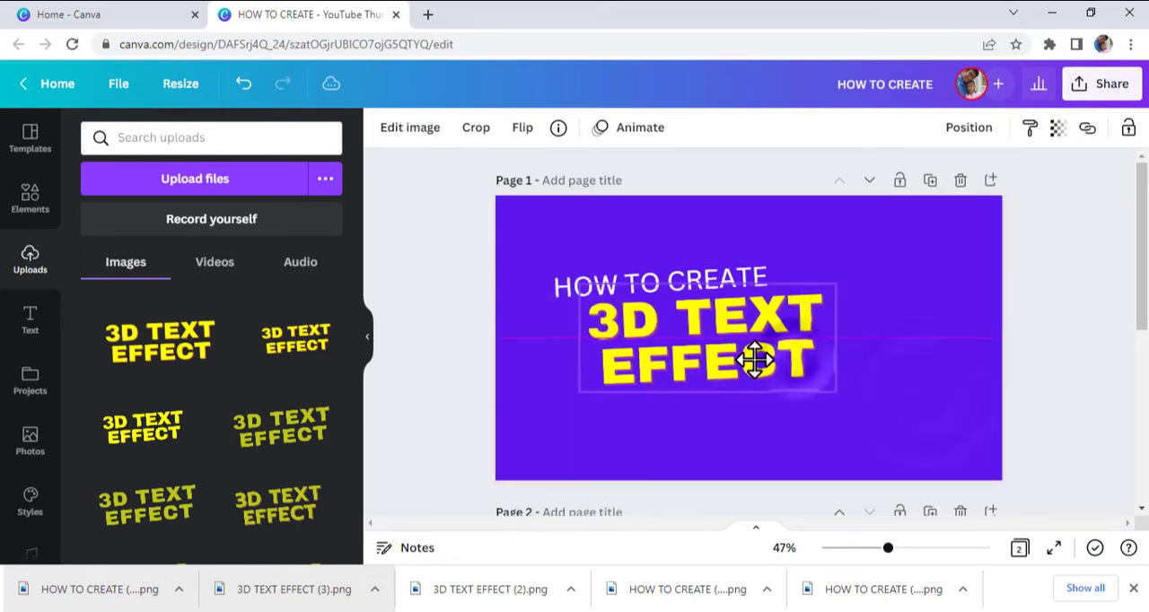
left_click_drag(834, 399, 940, 421)
mouse_move(831, 409)
left_mouse_down()
mouse_move(822, 389)
mouse_move(830, 397)
left_mouse_up()
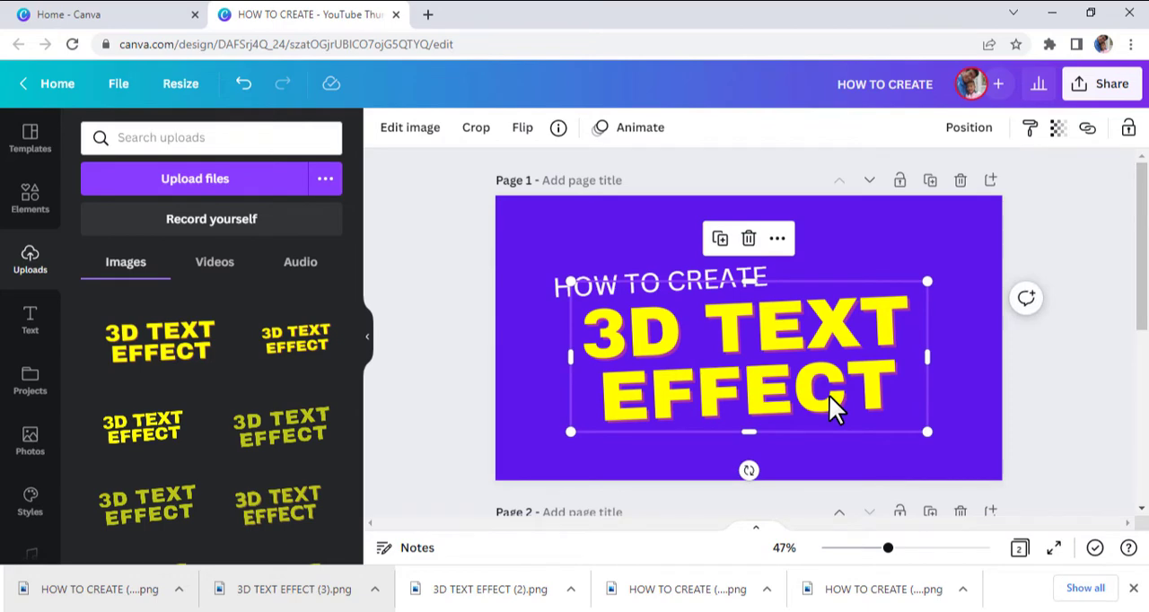
Apply a Drop shadow with its default settings to the 3D TEXT EFFECT image.
left_click(410, 132)
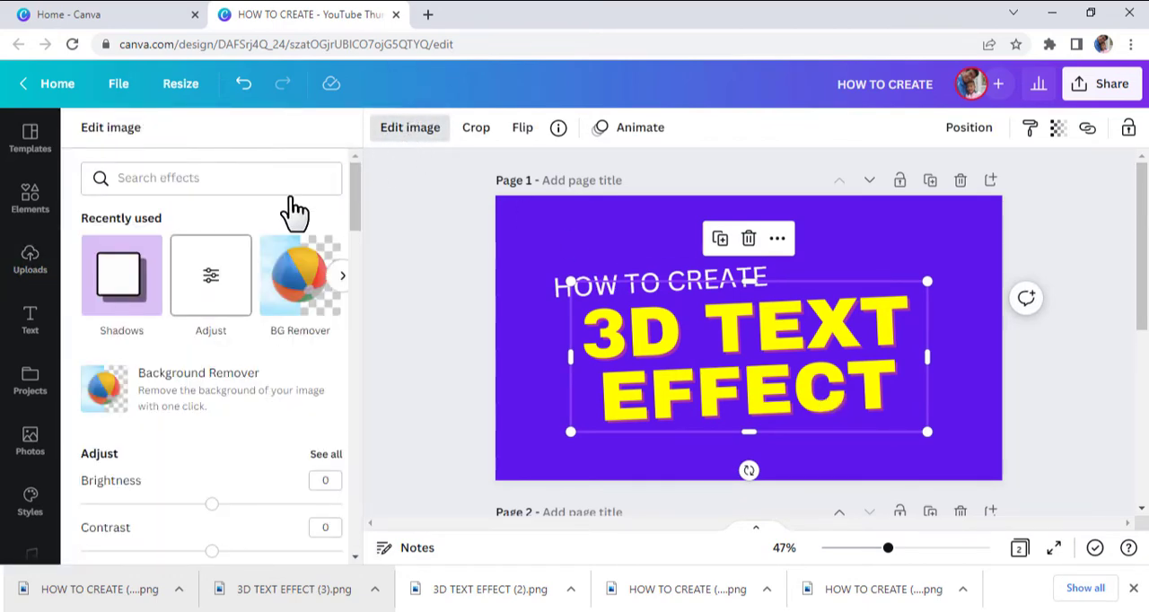
left_click(122, 287)
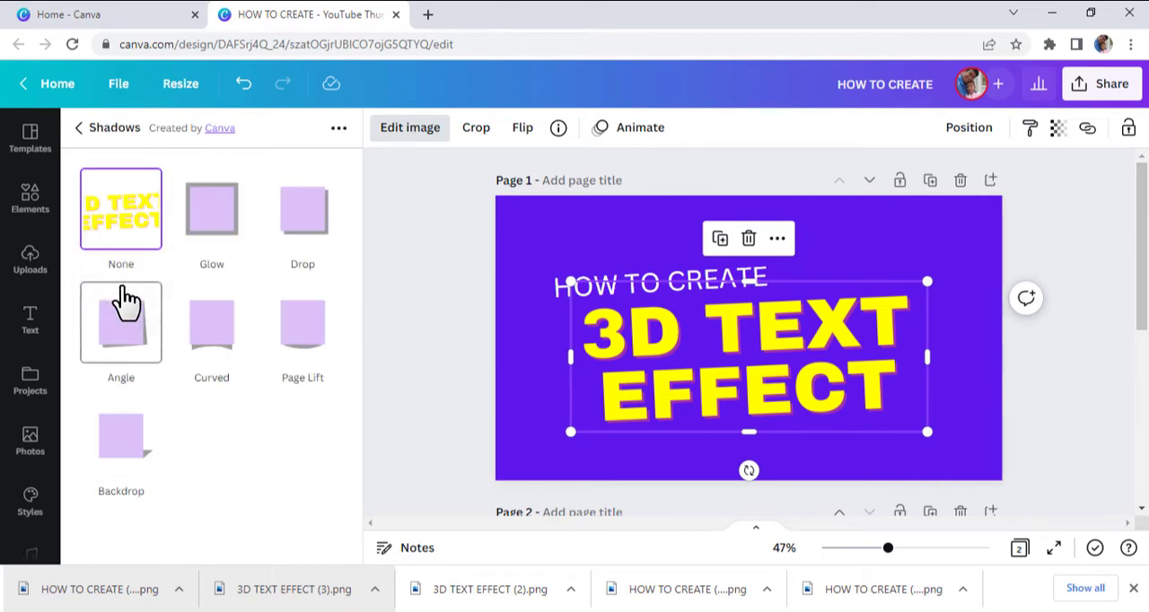
left_click(309, 225)
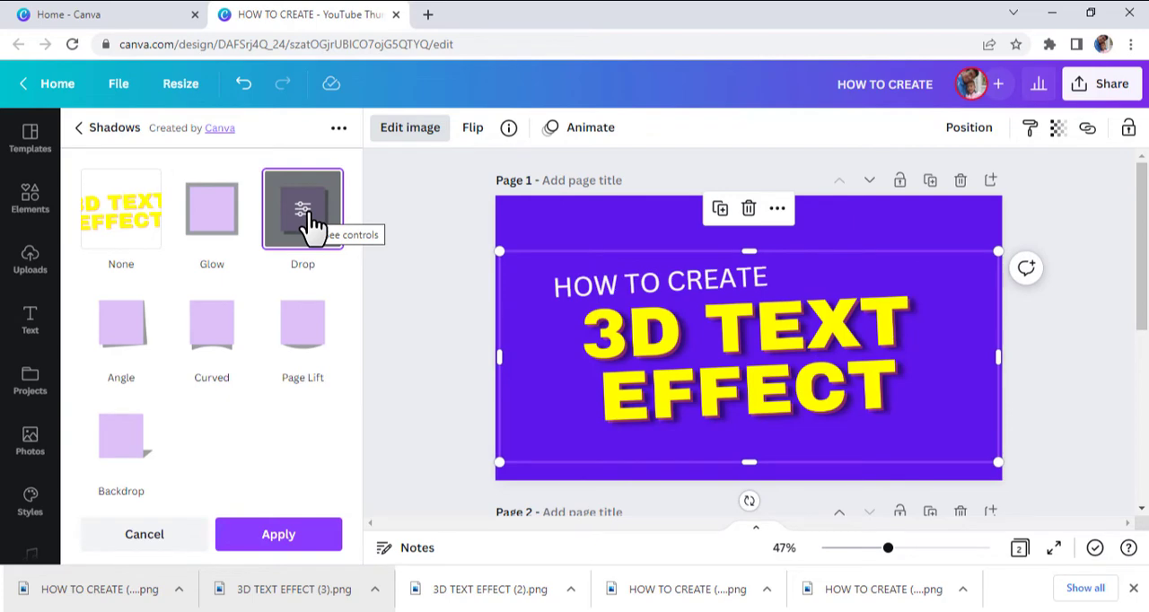
left_click(310, 225)
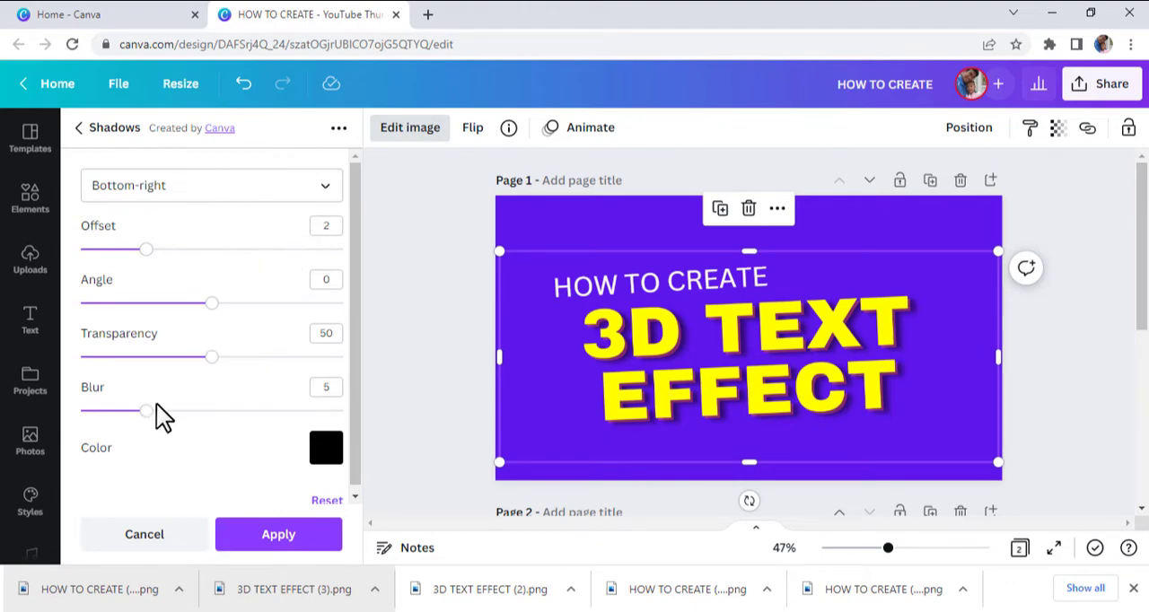
left_click(270, 533)
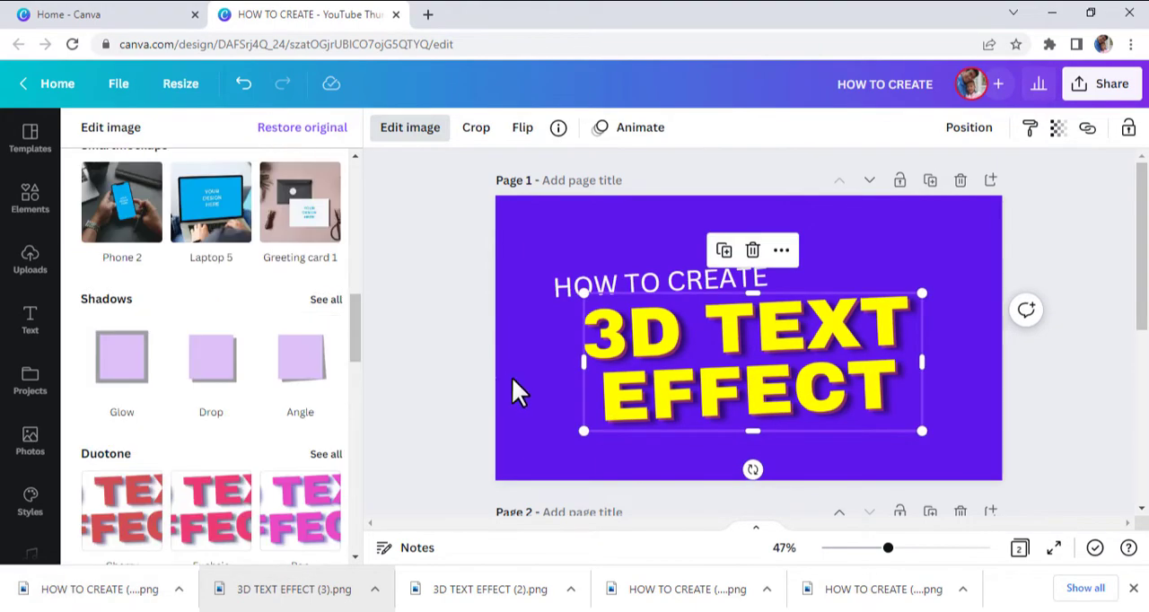
left_click(537, 386)
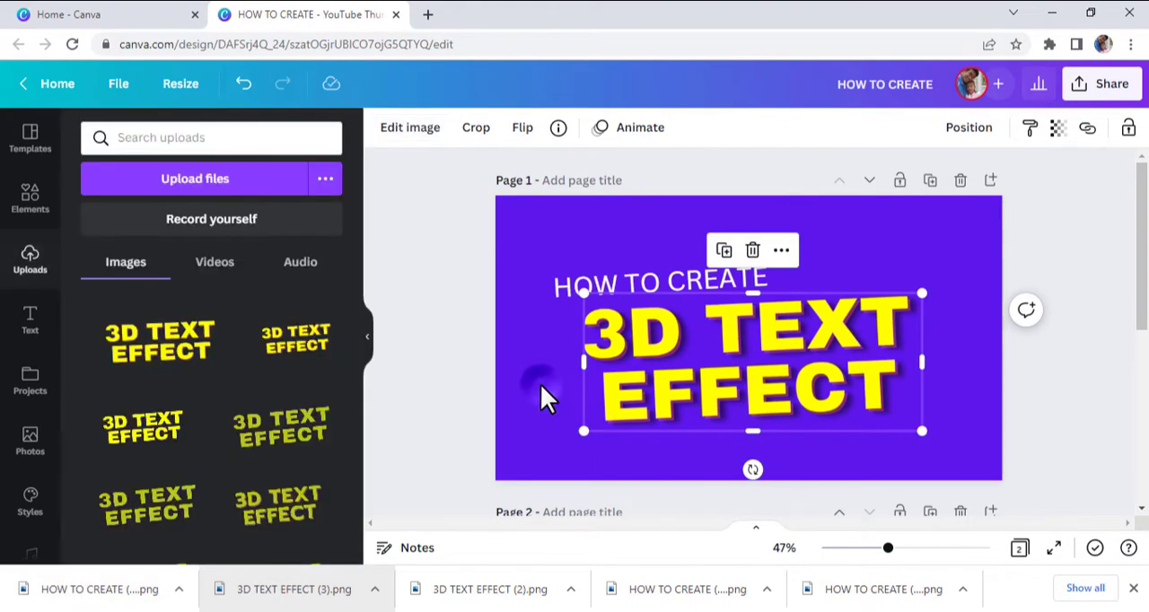
Add a black Glow shadow to the 3D TEXT EFFECT image with size 10, transparency 100 and blur 0.
left_click(657, 334)
left_click(432, 135)
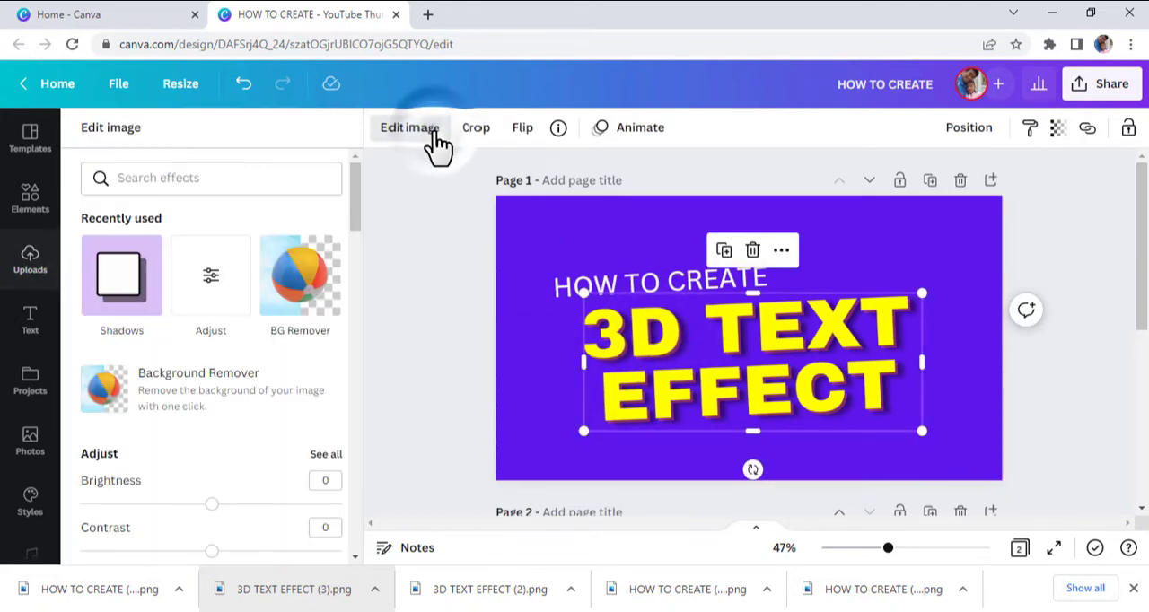
left_click(123, 287)
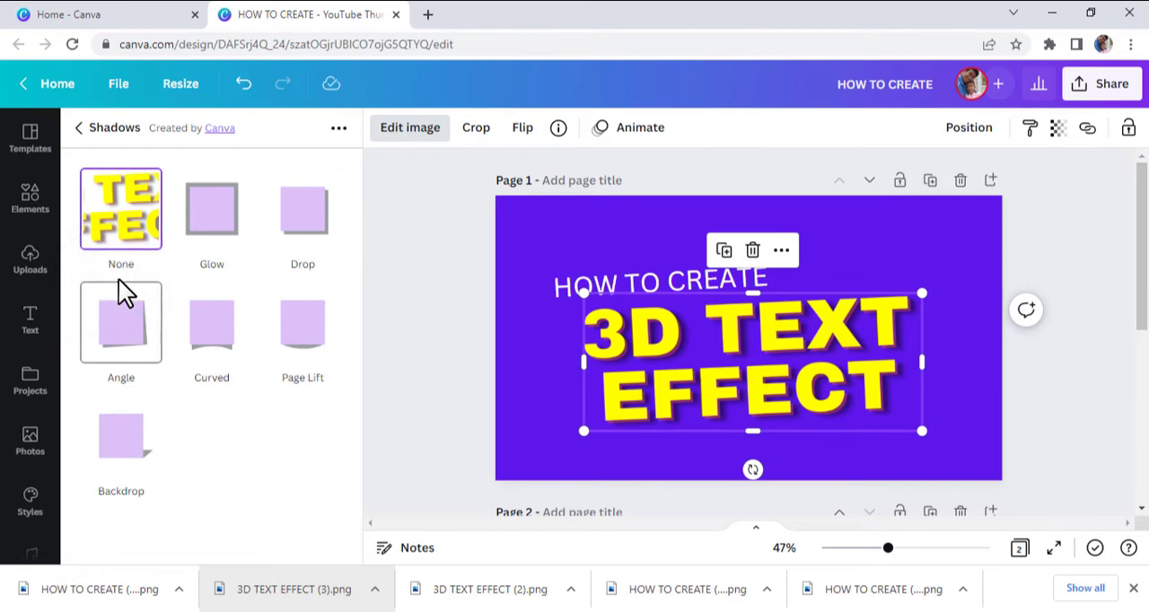
left_click(212, 209)
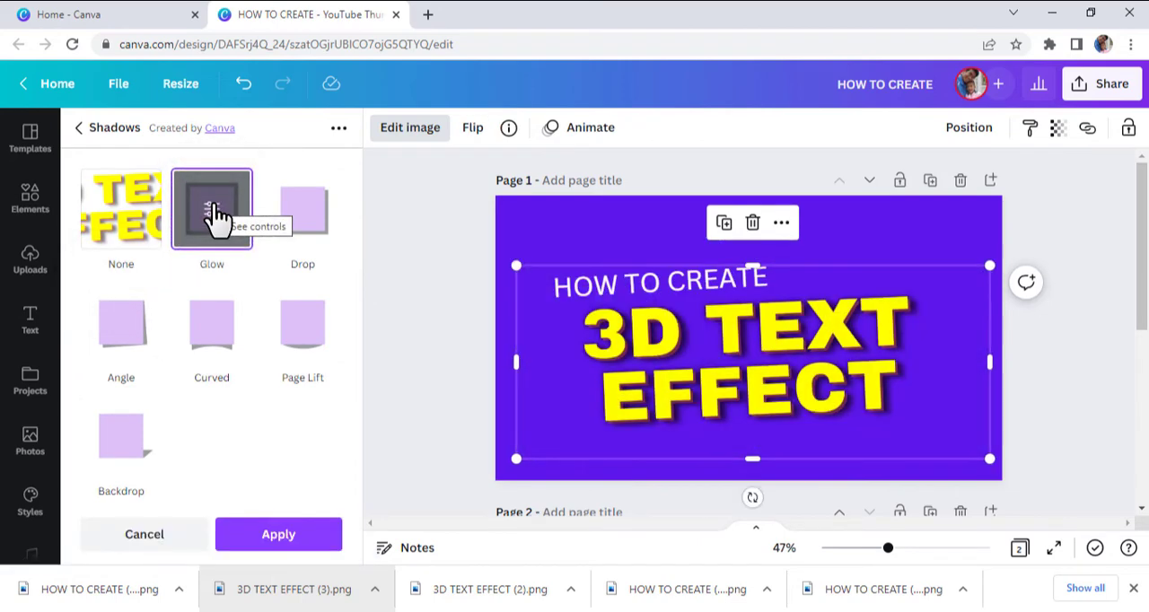
left_click(213, 208)
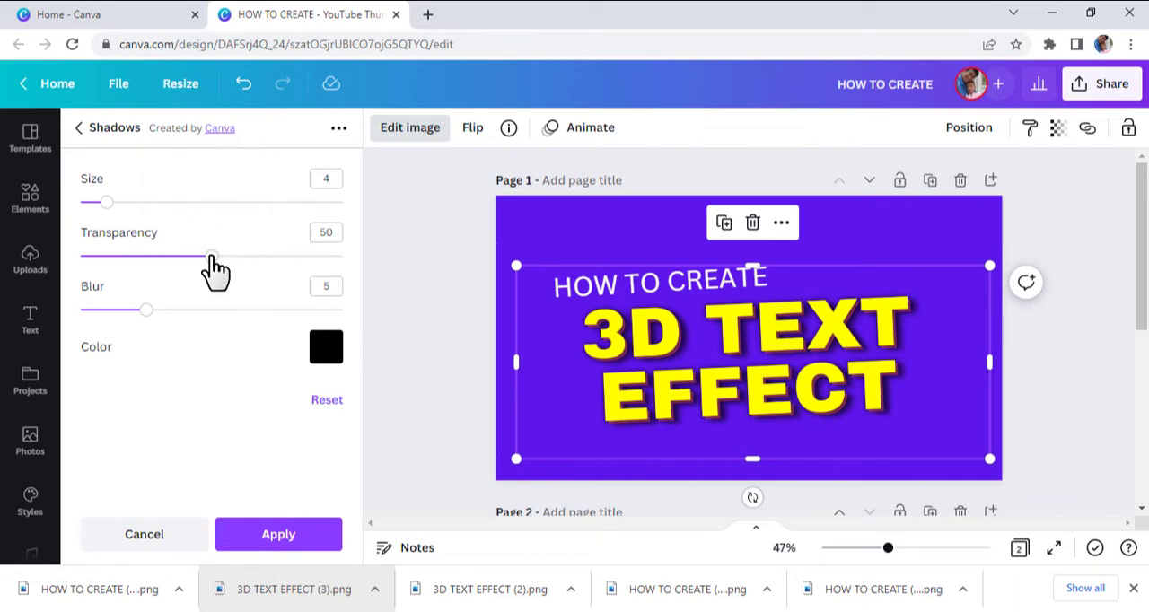
left_click_drag(212, 256, 352, 260)
left_click_drag(154, 310, 67, 315)
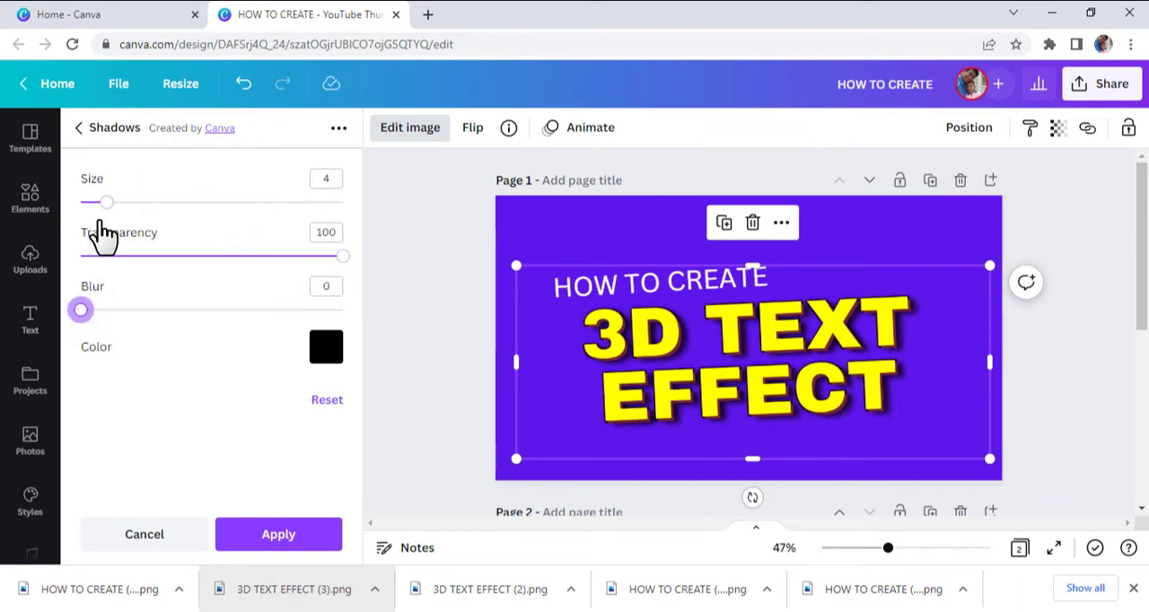
left_click_drag(108, 202, 154, 215)
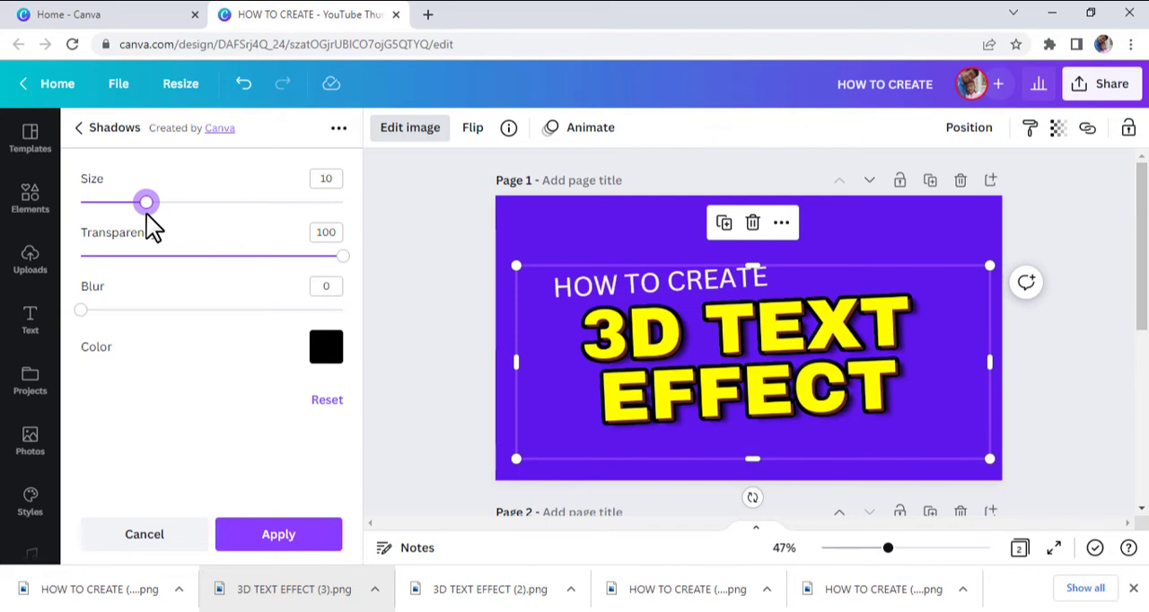
left_click(299, 536)
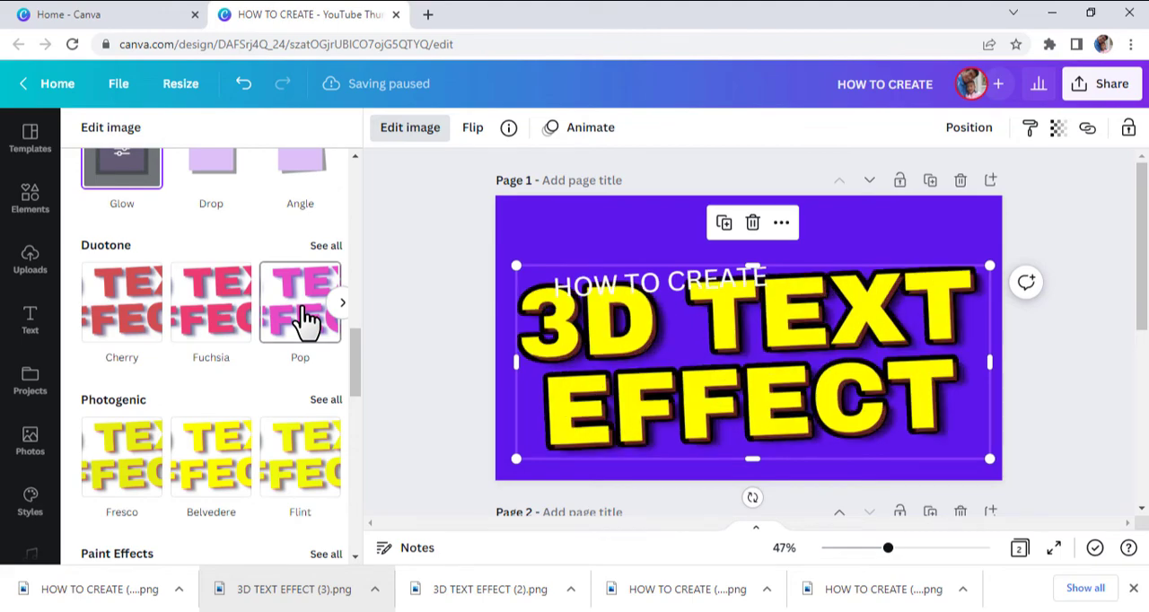
Add a second Glow shadow to the 3D TEXT EFFECT image in white, with size 12, transparency 100 and blur 0.
scroll(257, 334, "up", 3)
left_click(123, 360)
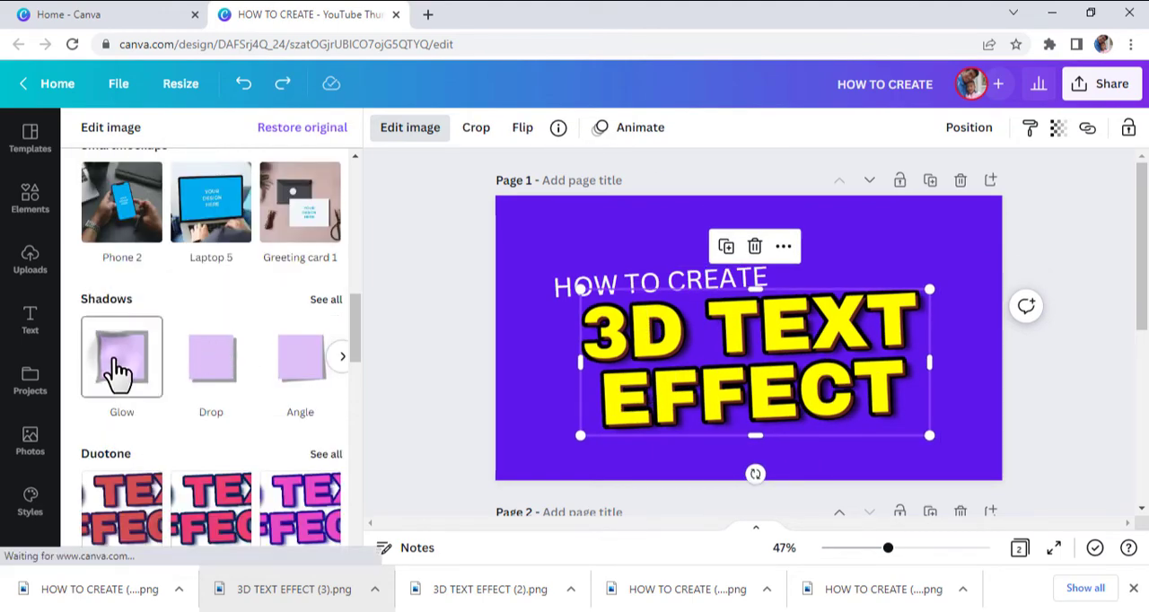
left_click(123, 362)
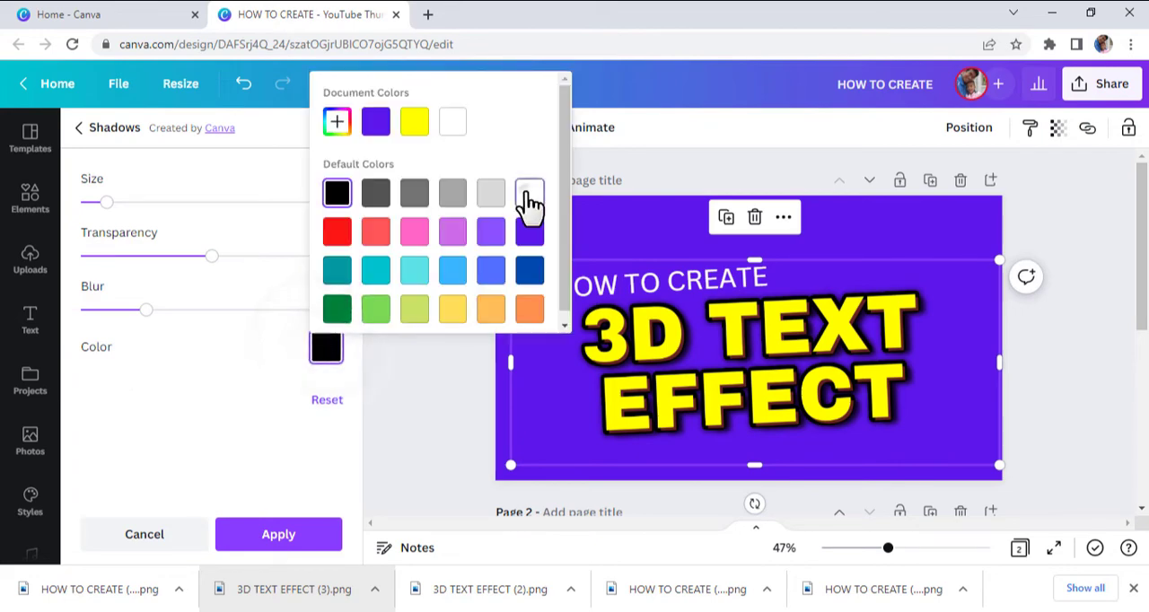
left_click(528, 196)
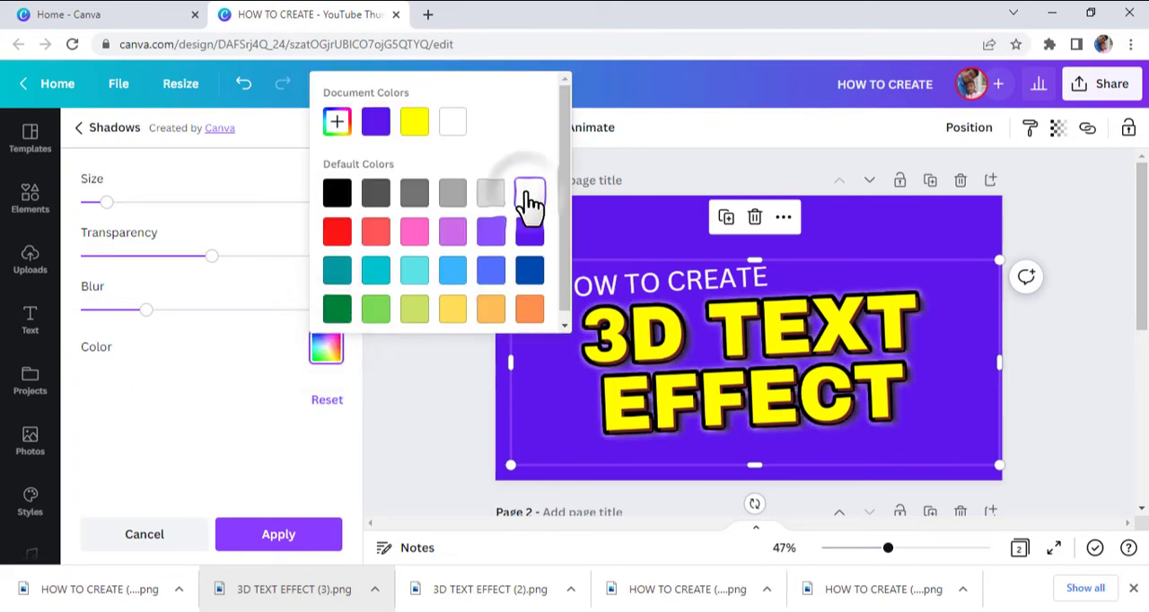
left_click(216, 264)
left_click_drag(305, 268, 355, 263)
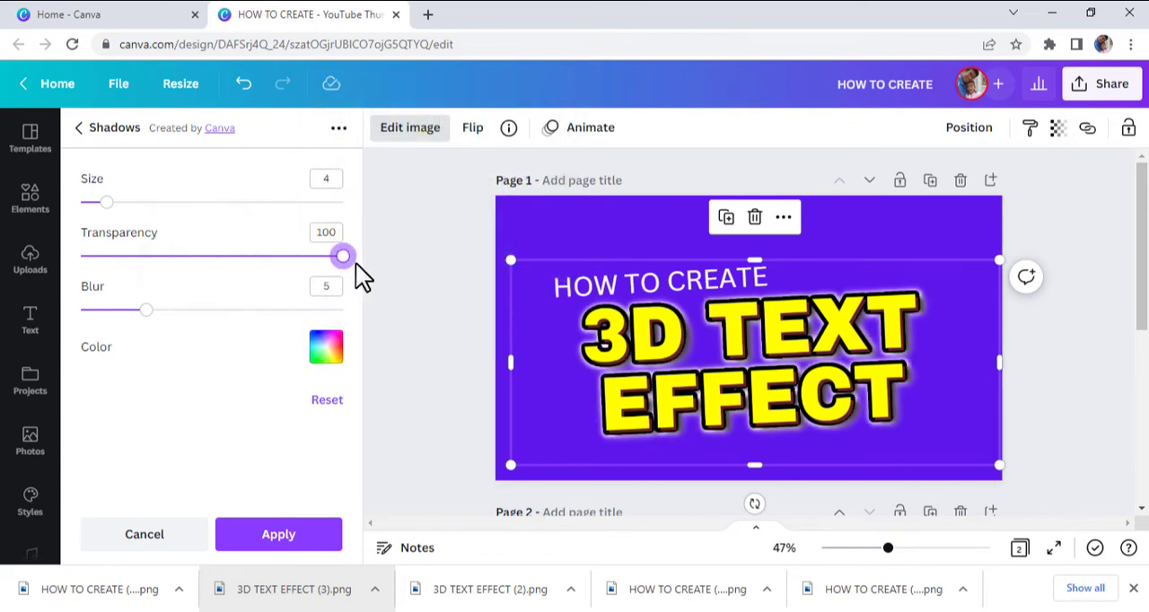
left_click_drag(148, 312, 74, 312)
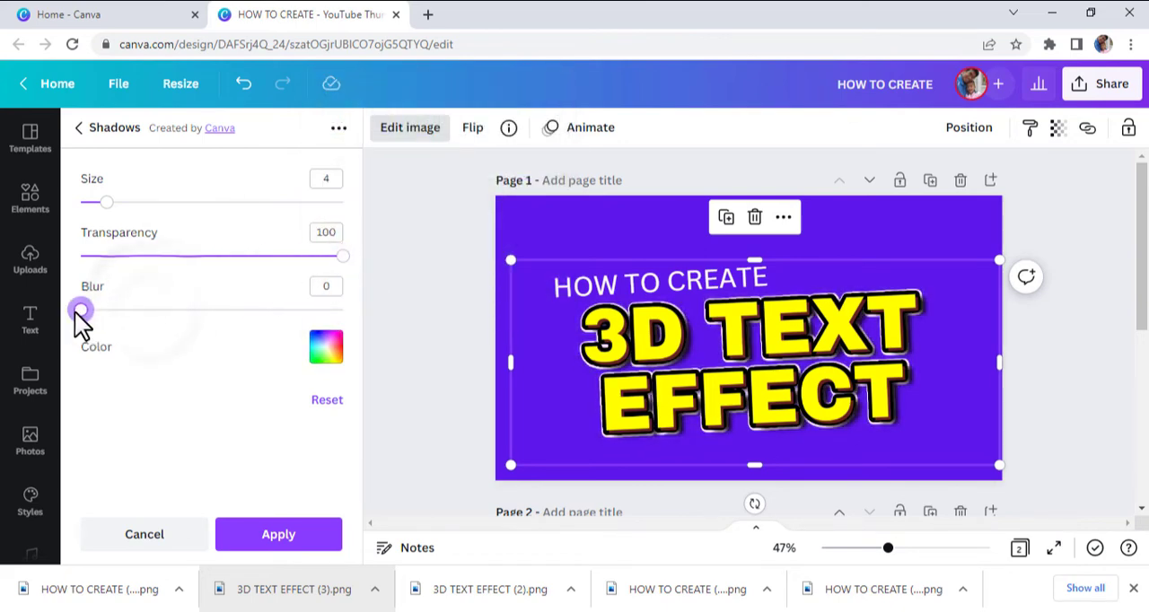
left_click_drag(114, 213, 164, 227)
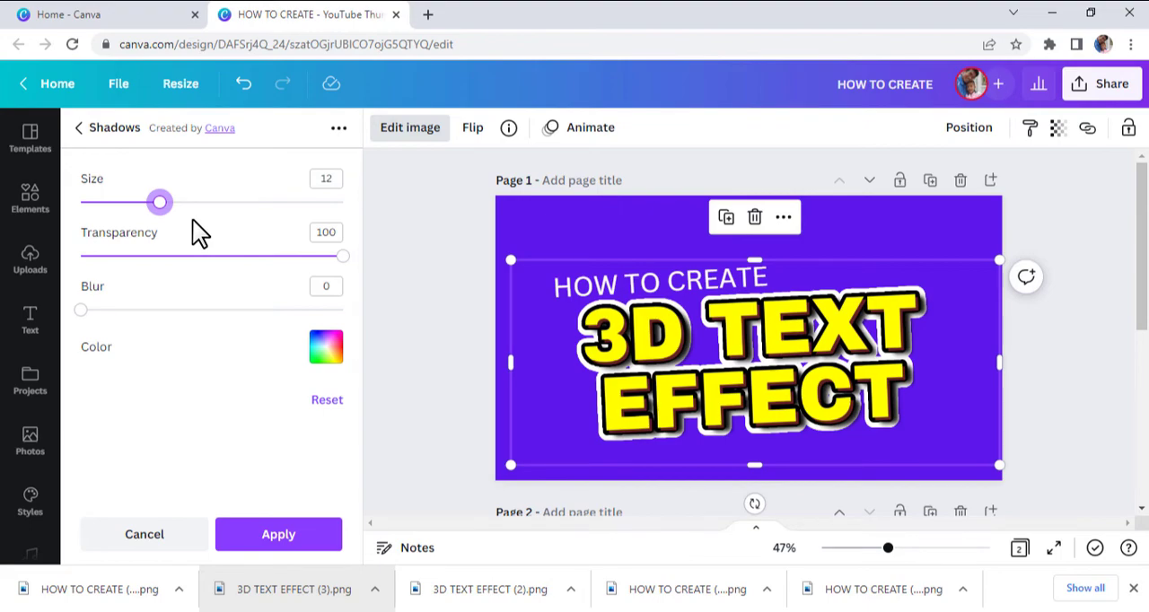
left_click(283, 531)
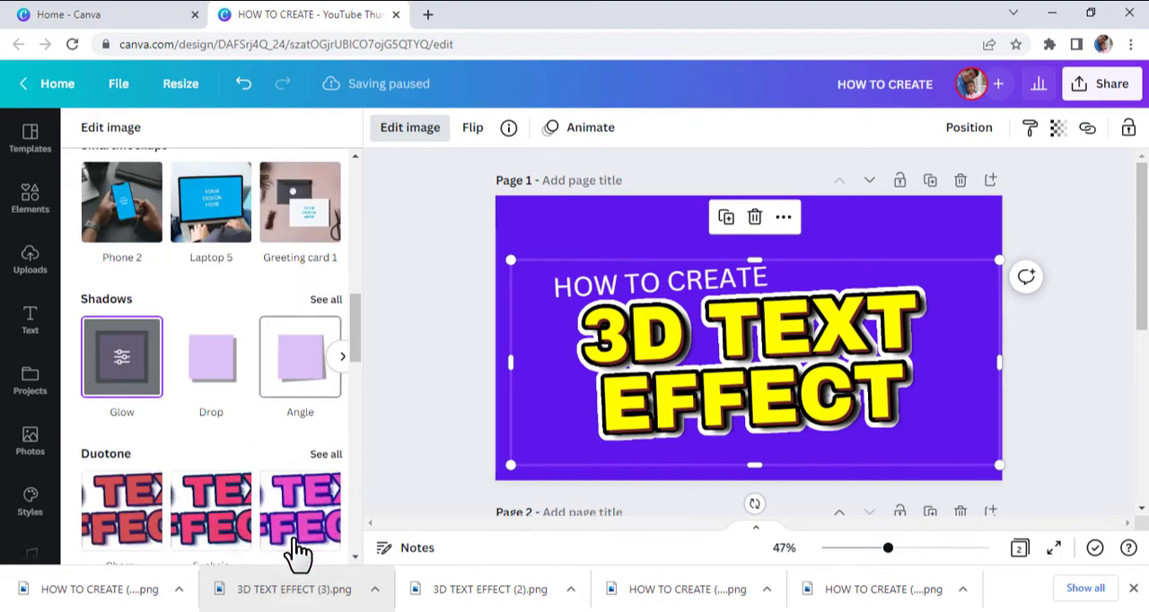
Shift the 3D TEXT EFFECT image slightly right and move the HOW TO CREATE heading up clear of it.
left_click(451, 363)
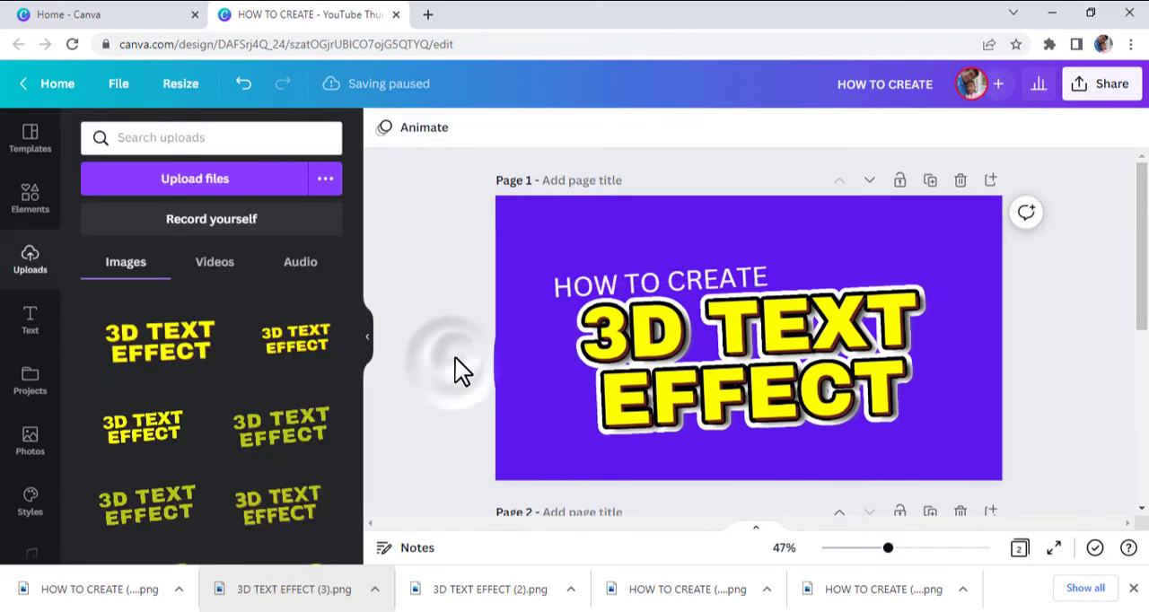
left_click_drag(734, 319, 749, 321)
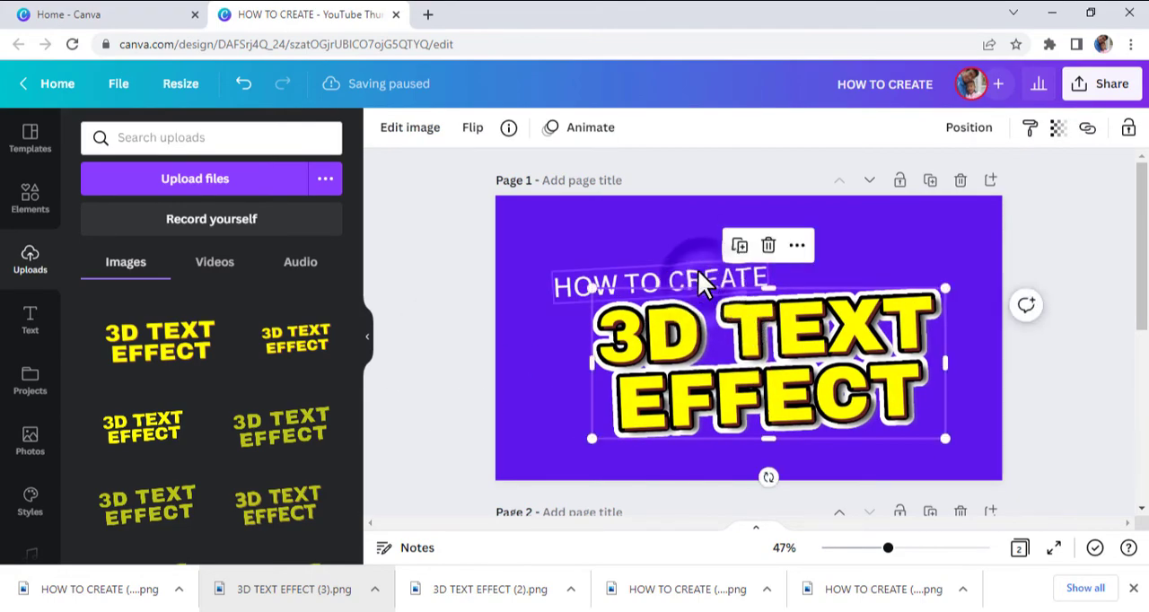
left_click_drag(699, 271, 696, 253)
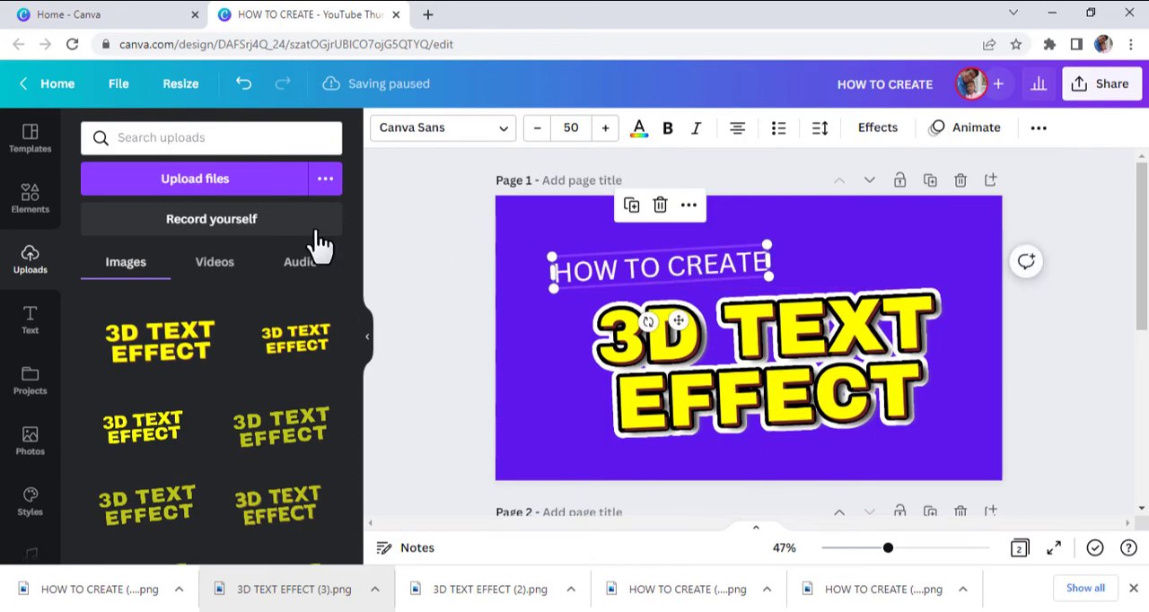
Search the design elements for "canva".
left_click(21, 214)
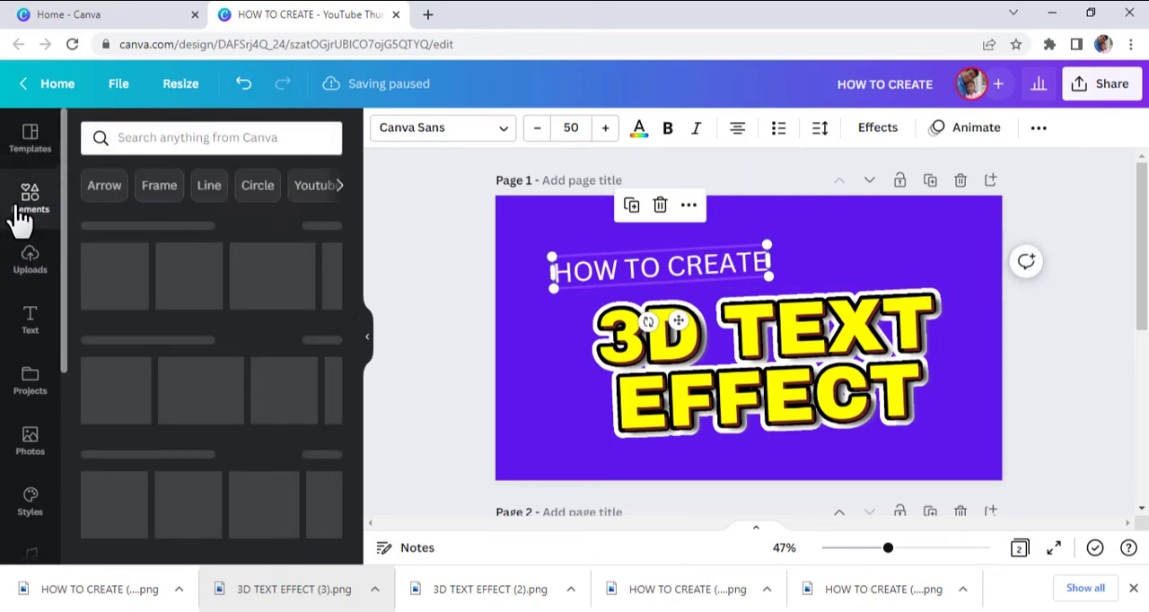
left_click(141, 143)
type("c")
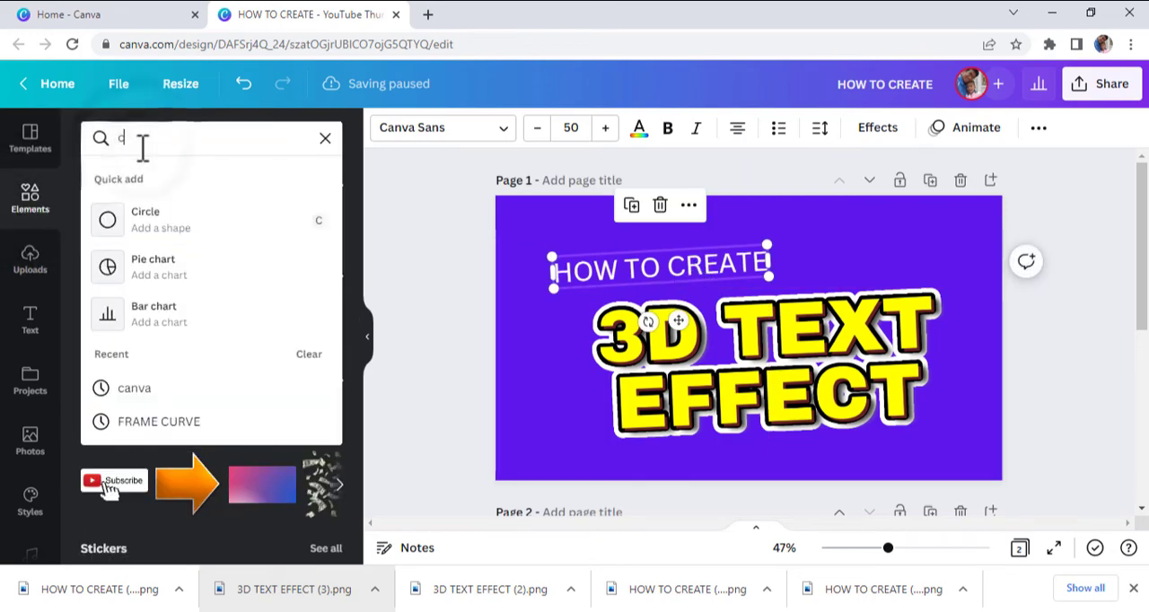
type("anva")
key("Return")
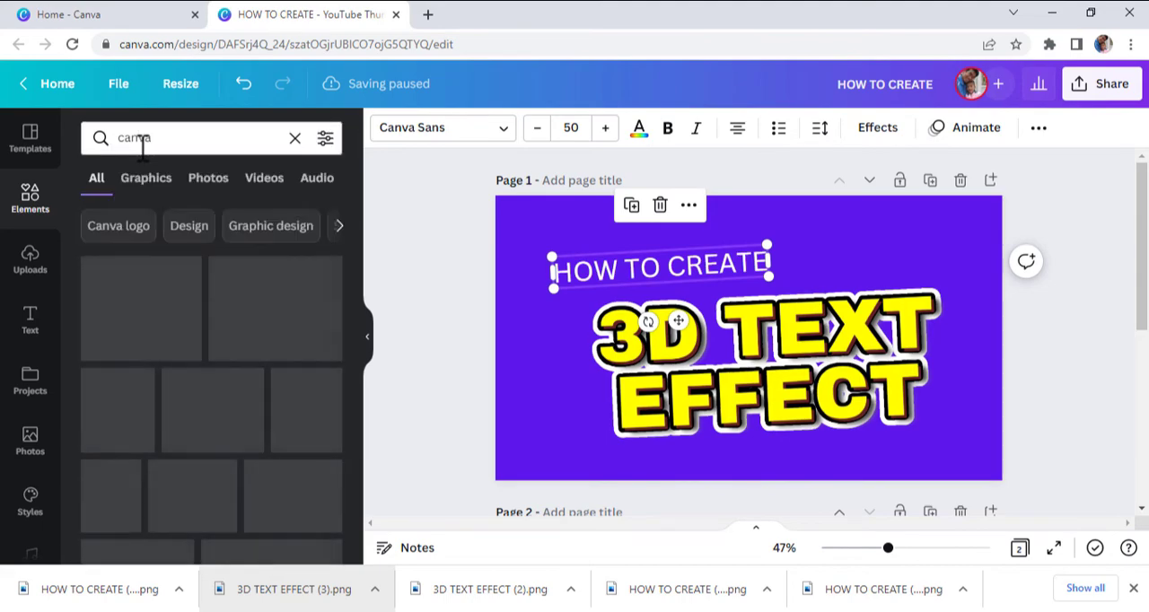
Add the round Canva logo to page 1, shrink it and place it in the thumbnail's upper-right corner.
left_click_drag(301, 404, 884, 309)
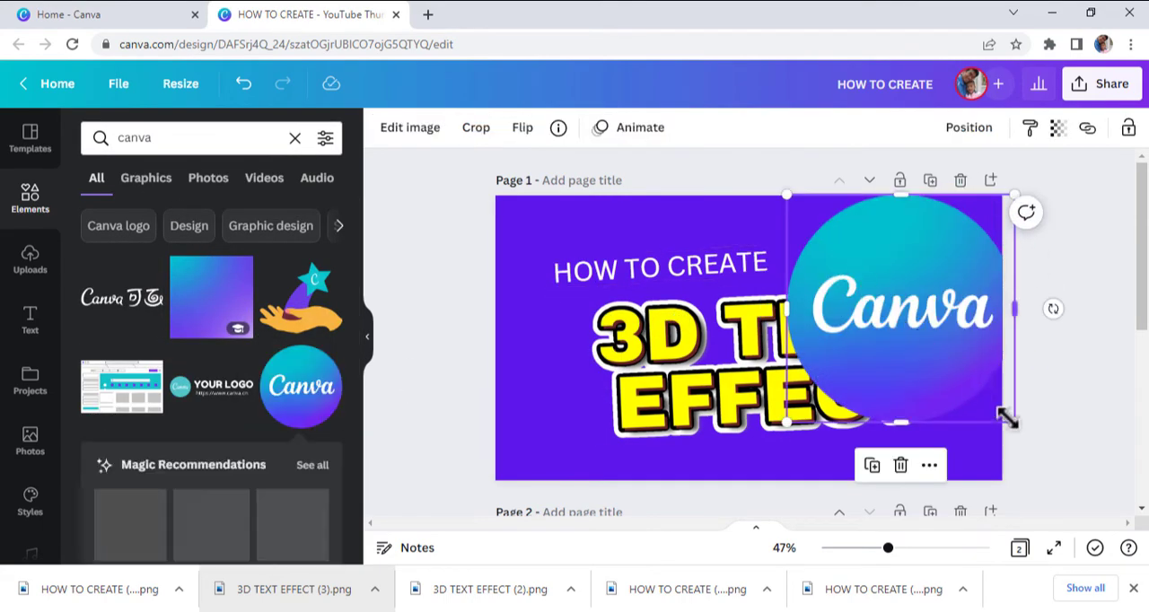
left_click_drag(1011, 419, 937, 248)
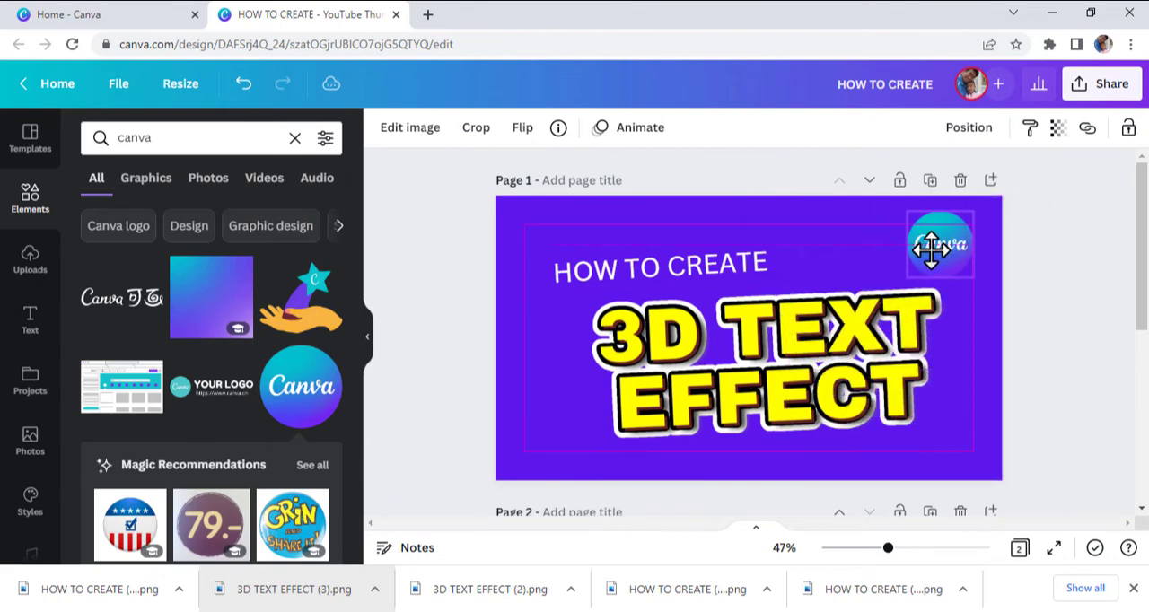
left_click(1058, 358)
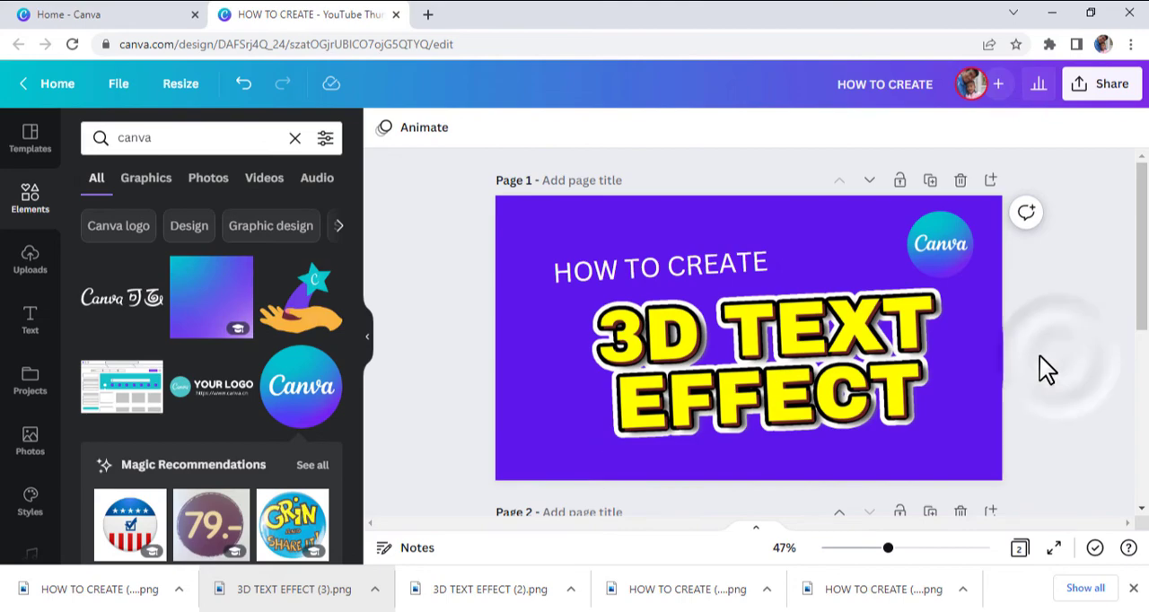
Shift the 3D TEXT EFFECT image slightly up and left, and move the HOW TO CREATE heading up and left to match.
left_click_drag(835, 345, 810, 323)
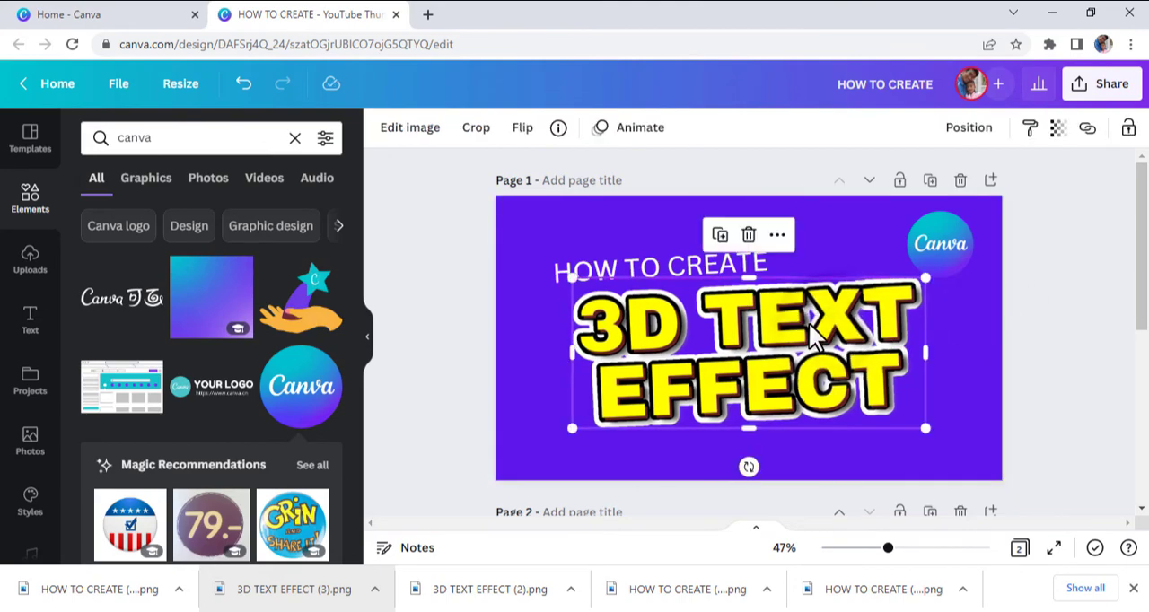
left_click_drag(704, 257, 688, 249)
left_click(1094, 387)
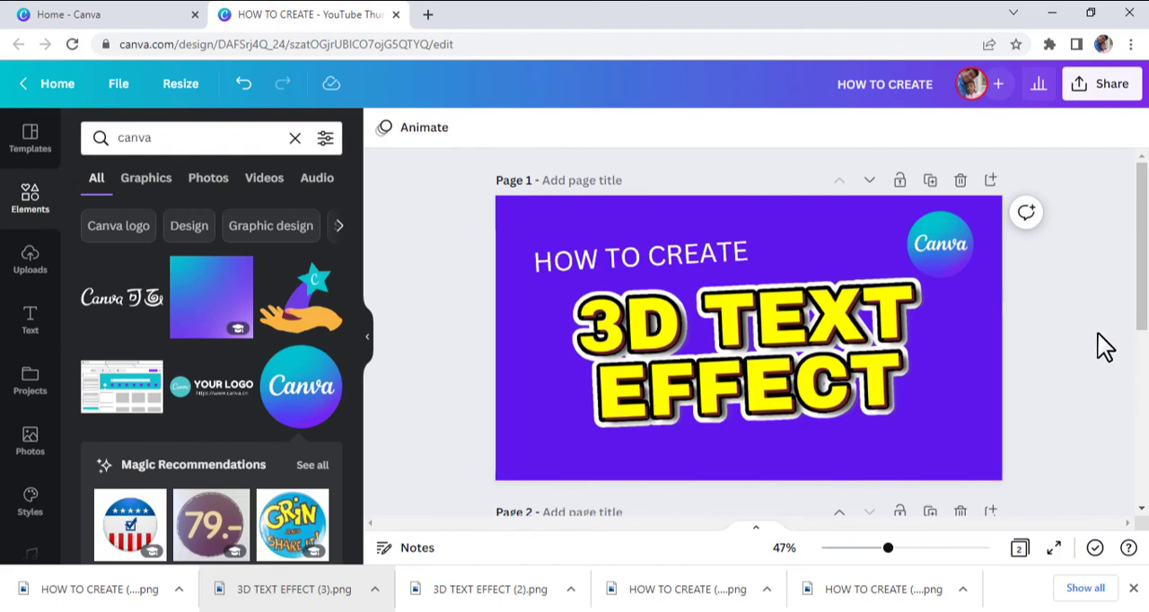
Download only page 1 of the design as a PNG at size 1 and open the downloaded file.
left_click(1111, 86)
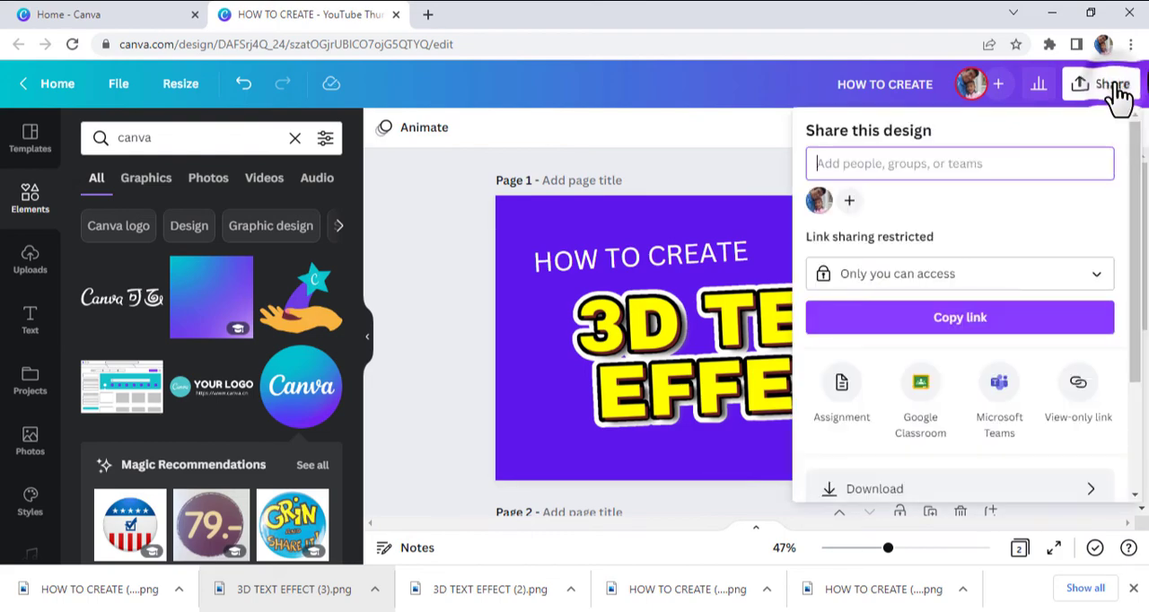
left_click(948, 492)
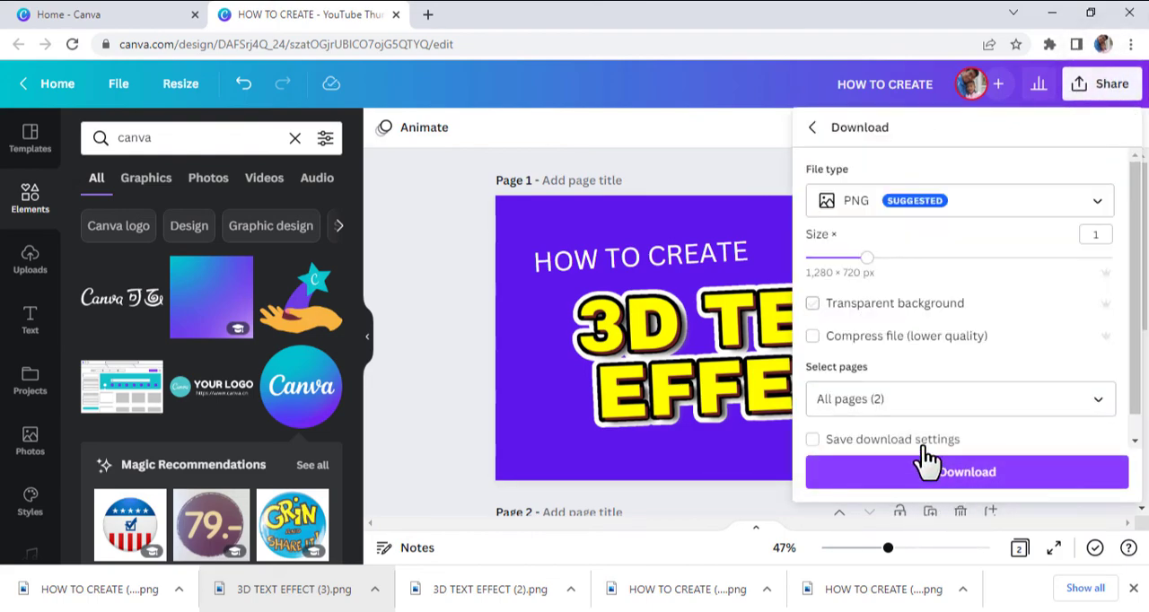
left_click(901, 401)
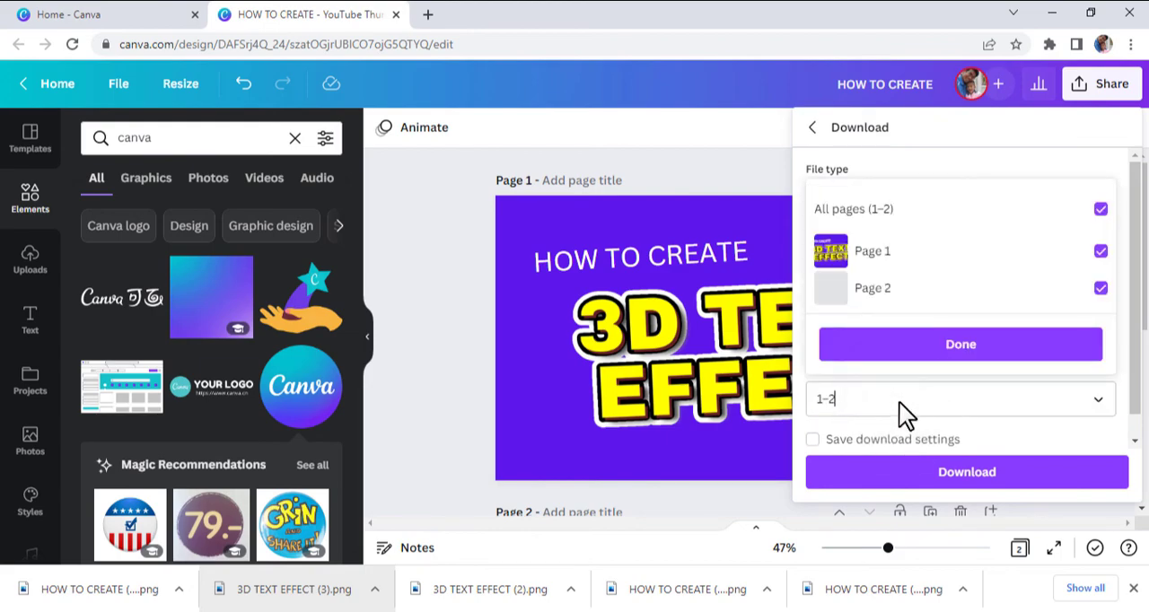
left_click(1100, 289)
left_click(1023, 357)
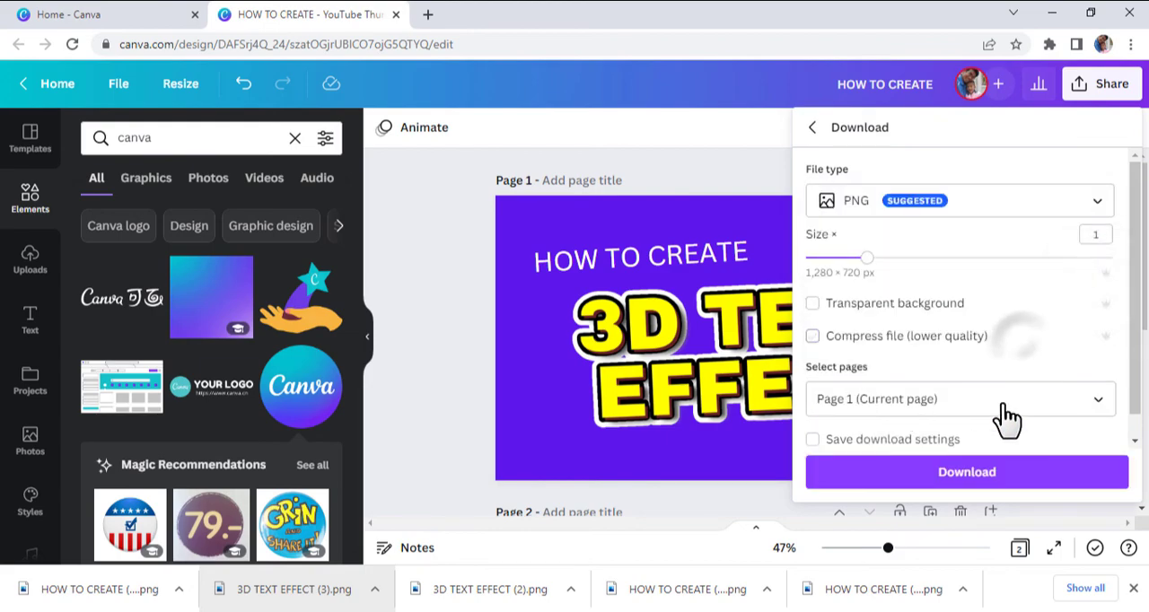
left_click(977, 476)
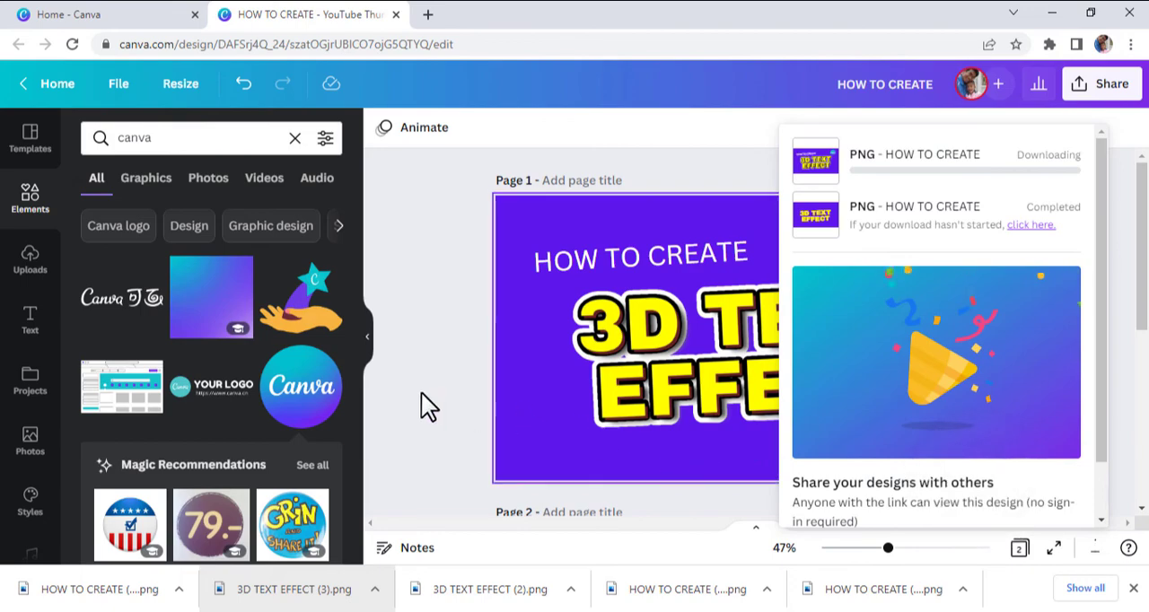
left_click(421, 394)
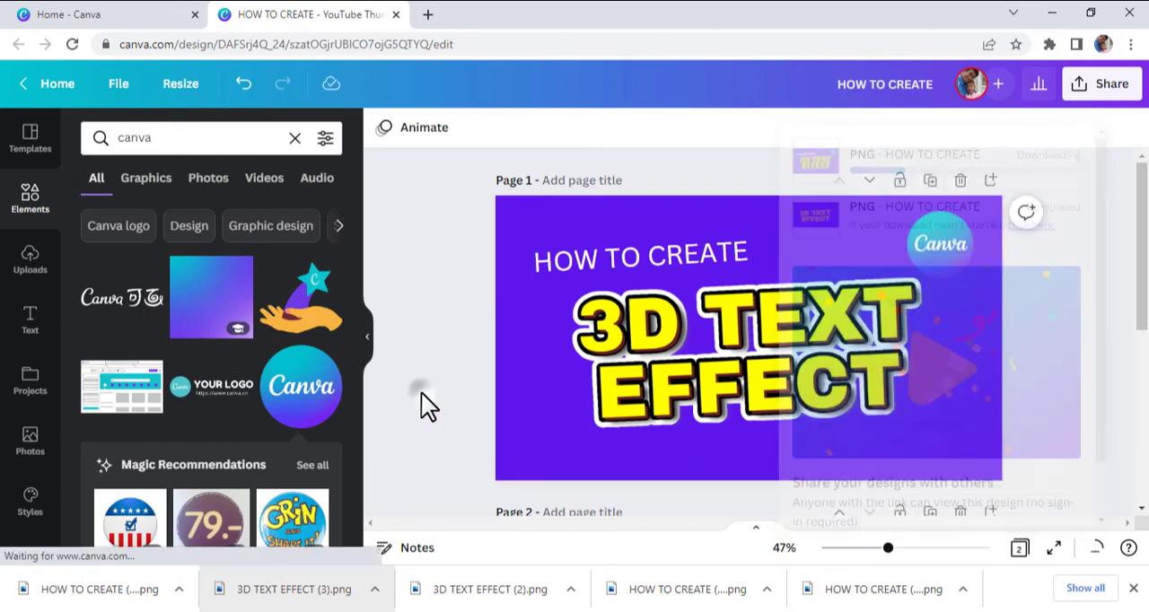
left_click(490, 397)
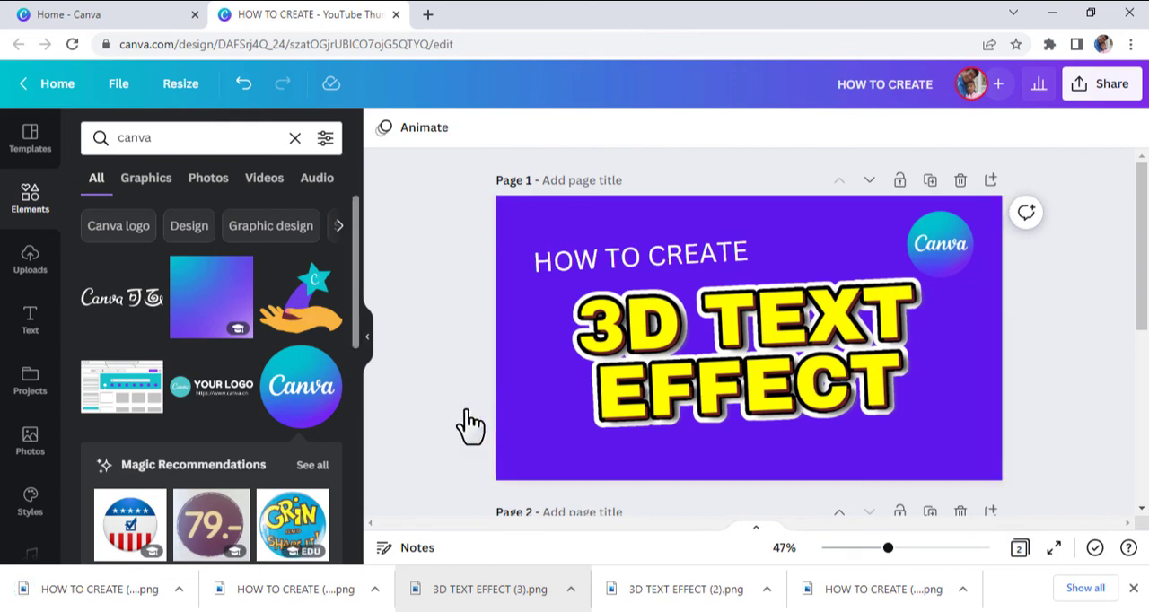
left_click(51, 592)
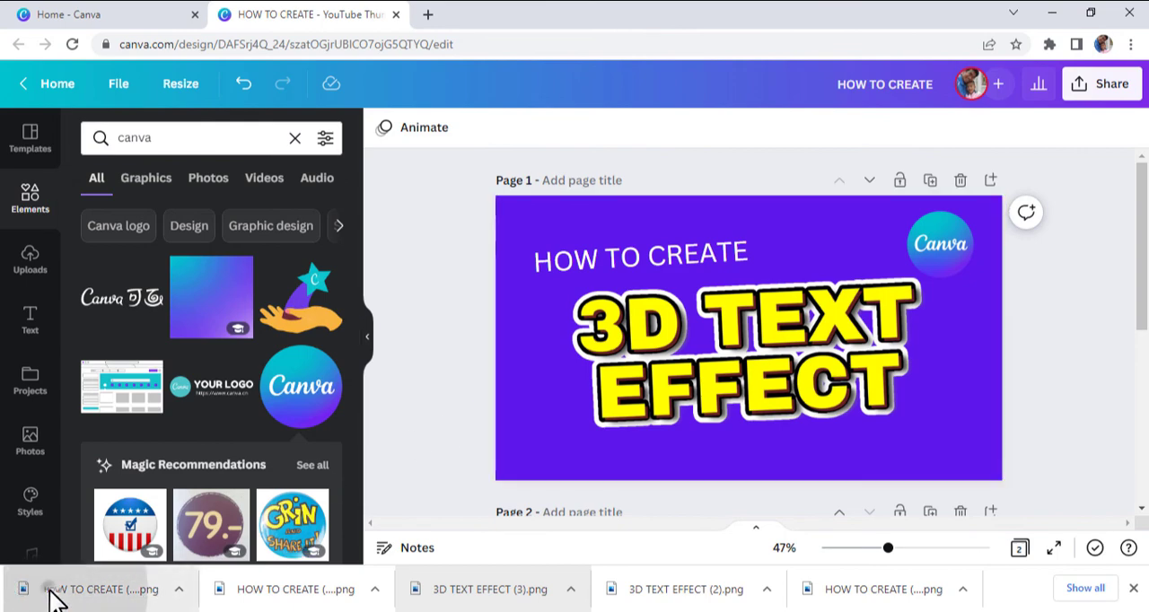